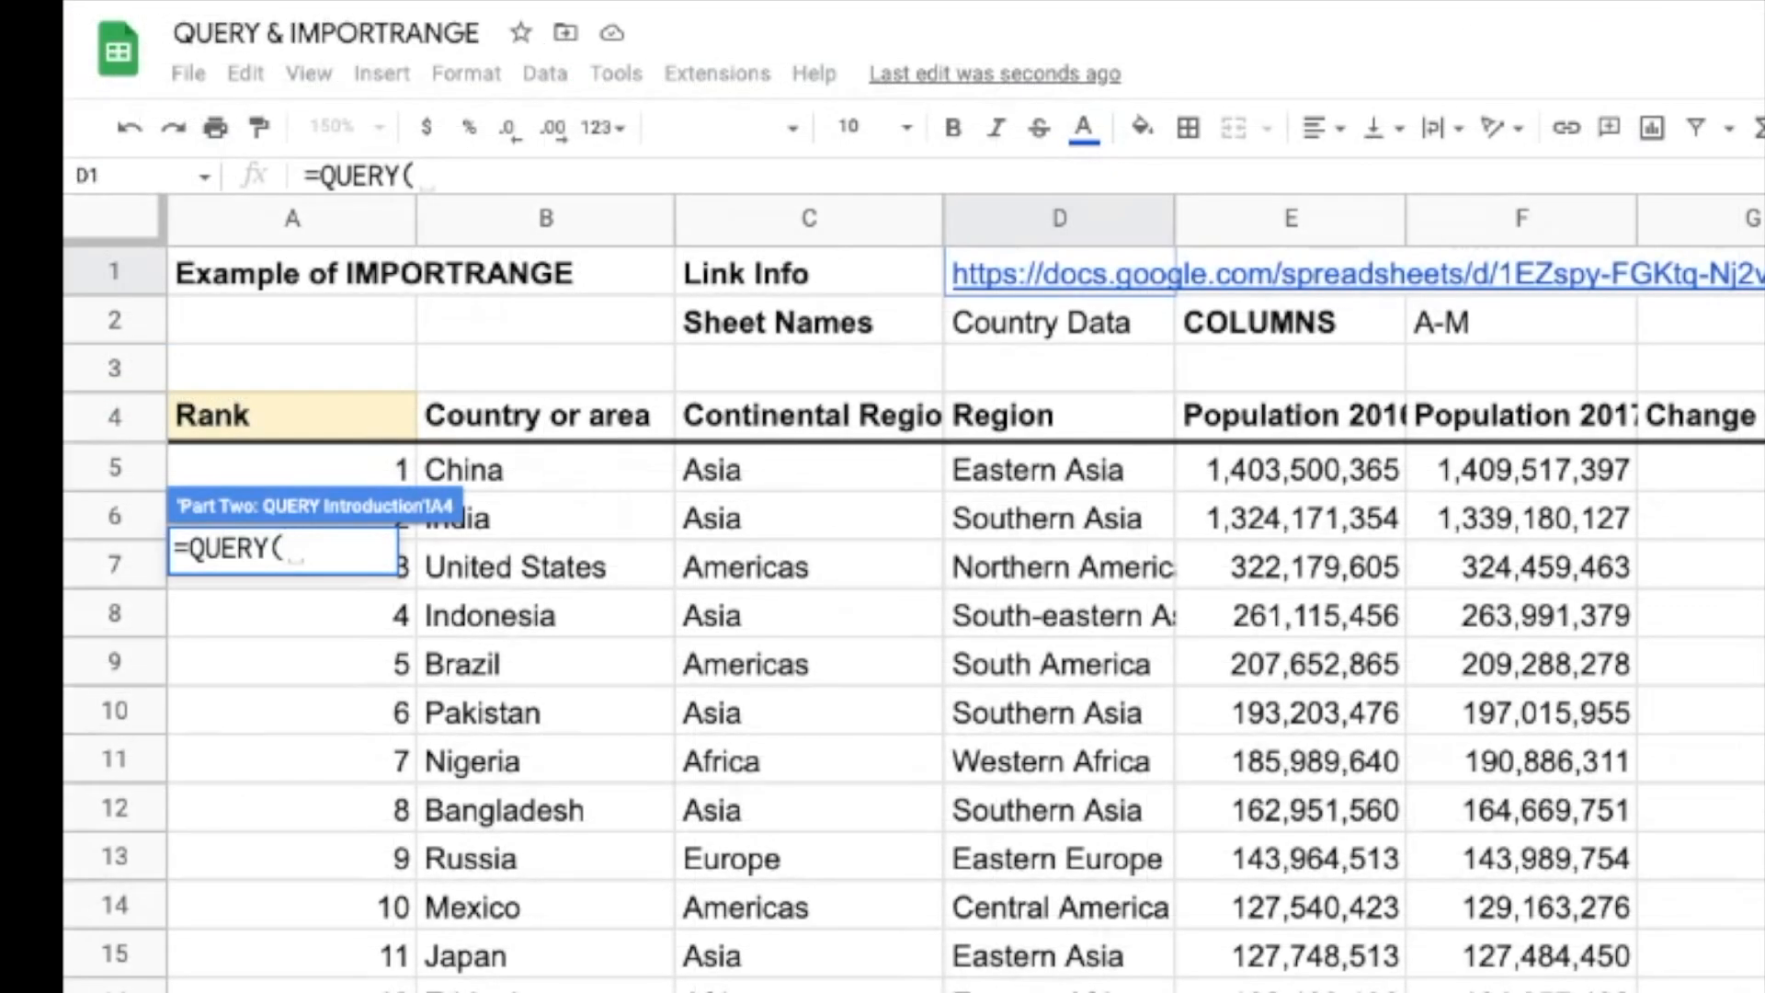
key("ctrl+shift+Right")
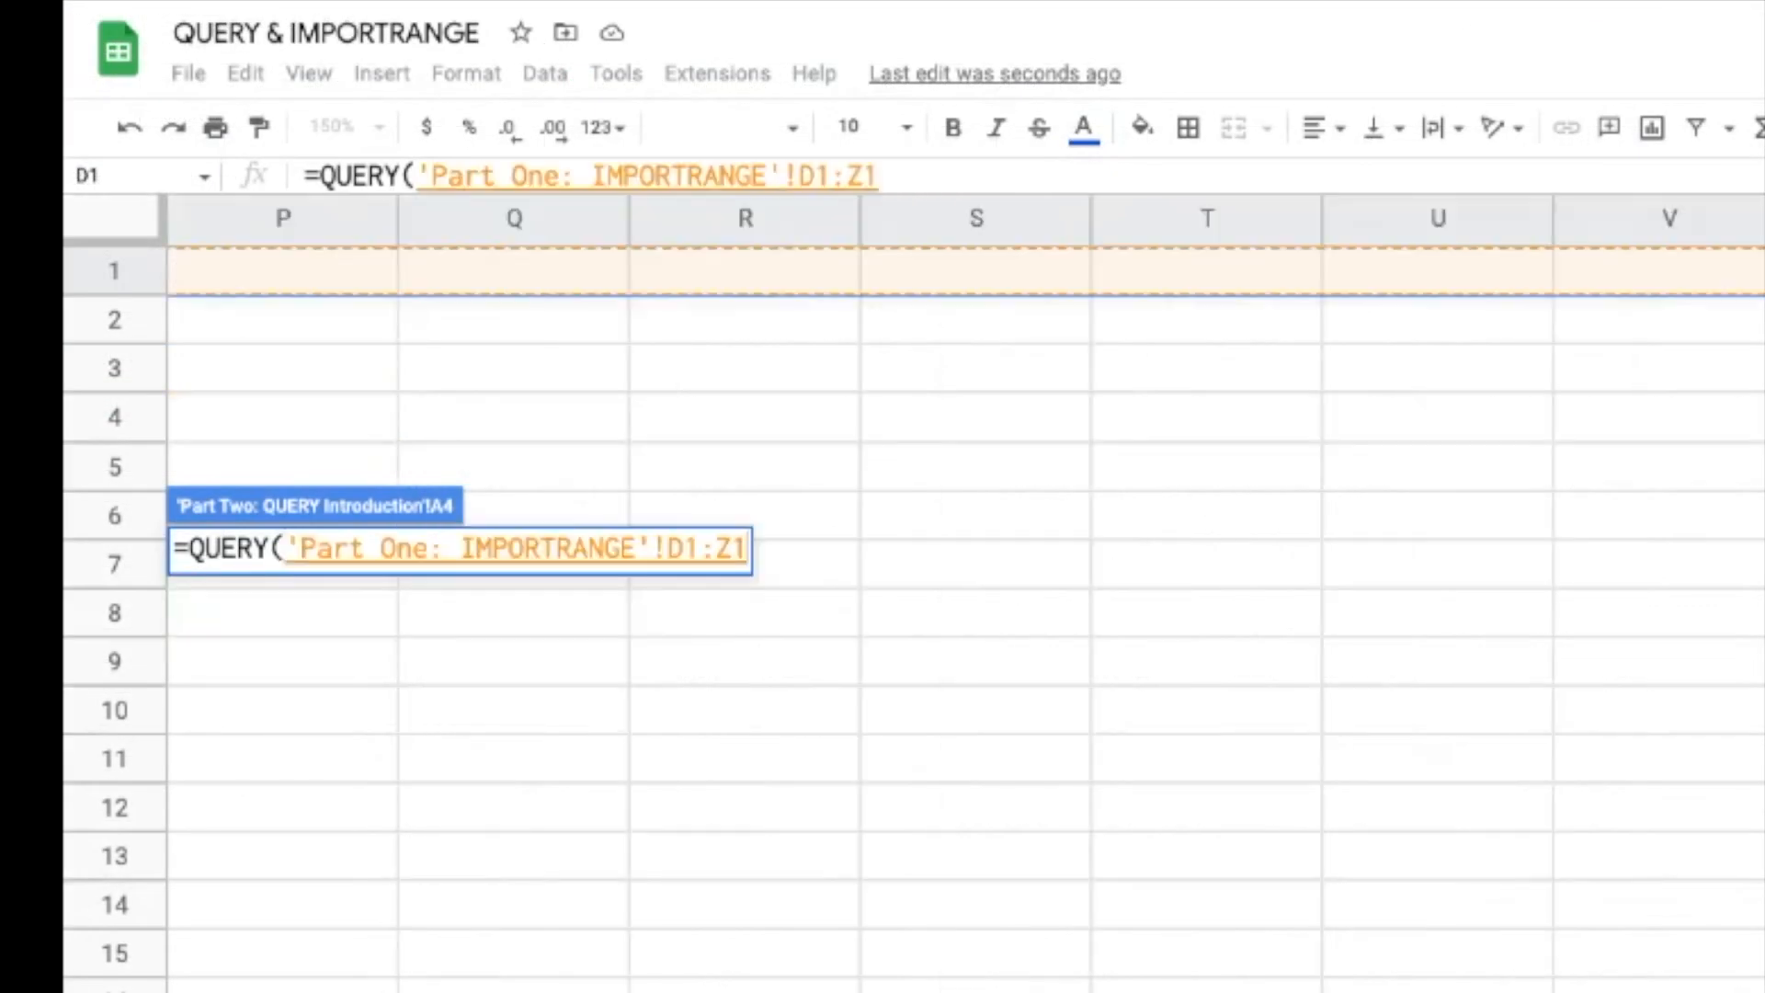
key("ctrl+shift+Left")
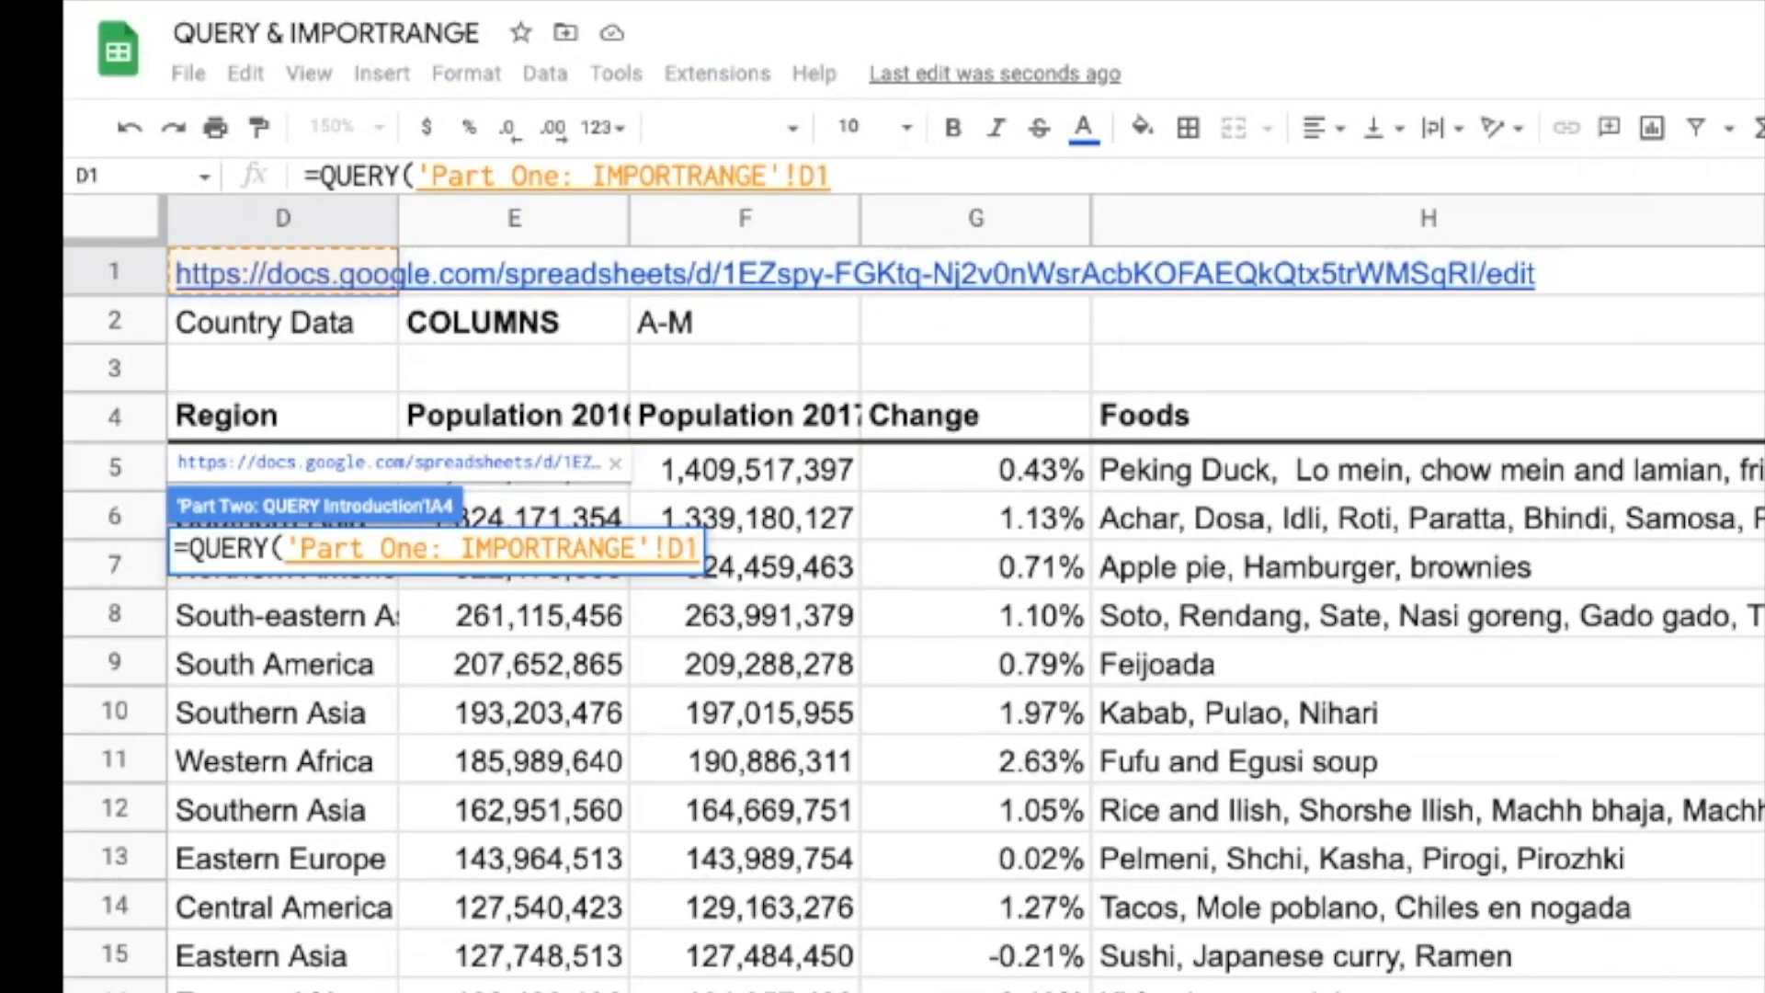
key("shift+Right")
key("shift+Right")
key("shift+Right")
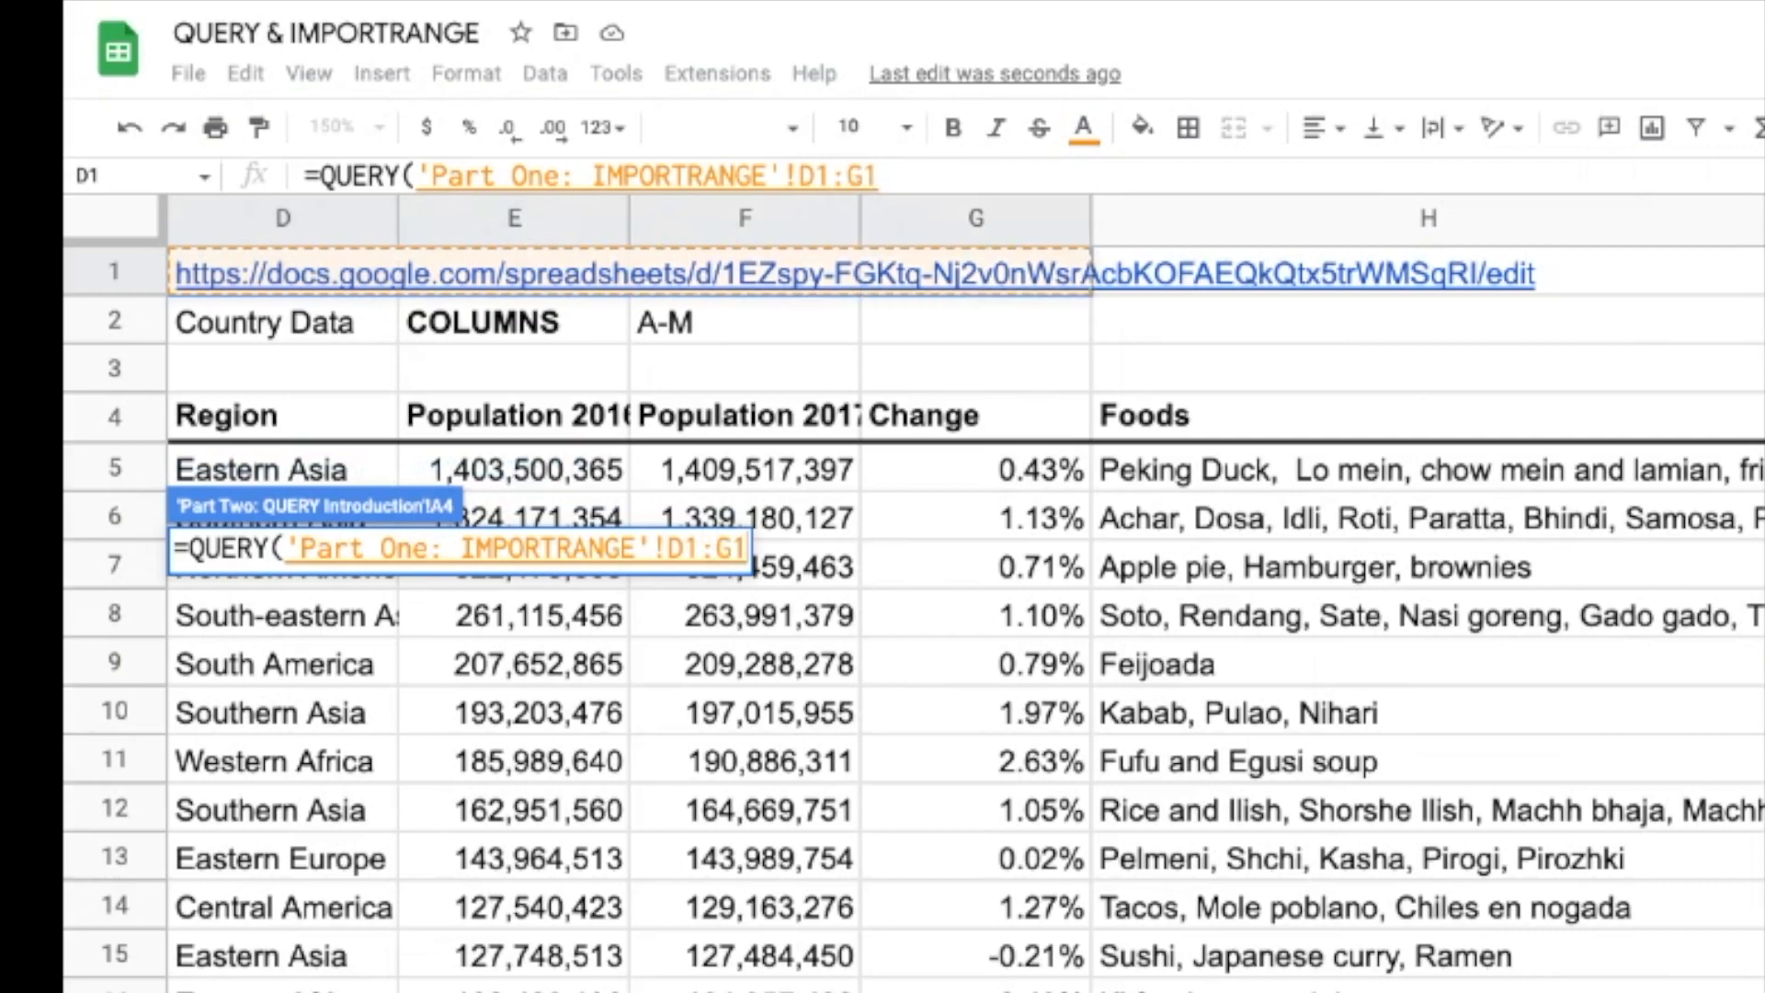
key("shift+Left")
key("shift+Left")
key("shift+Left")
key("shift+Left")
key("shift+Left")
key("shift+Left")
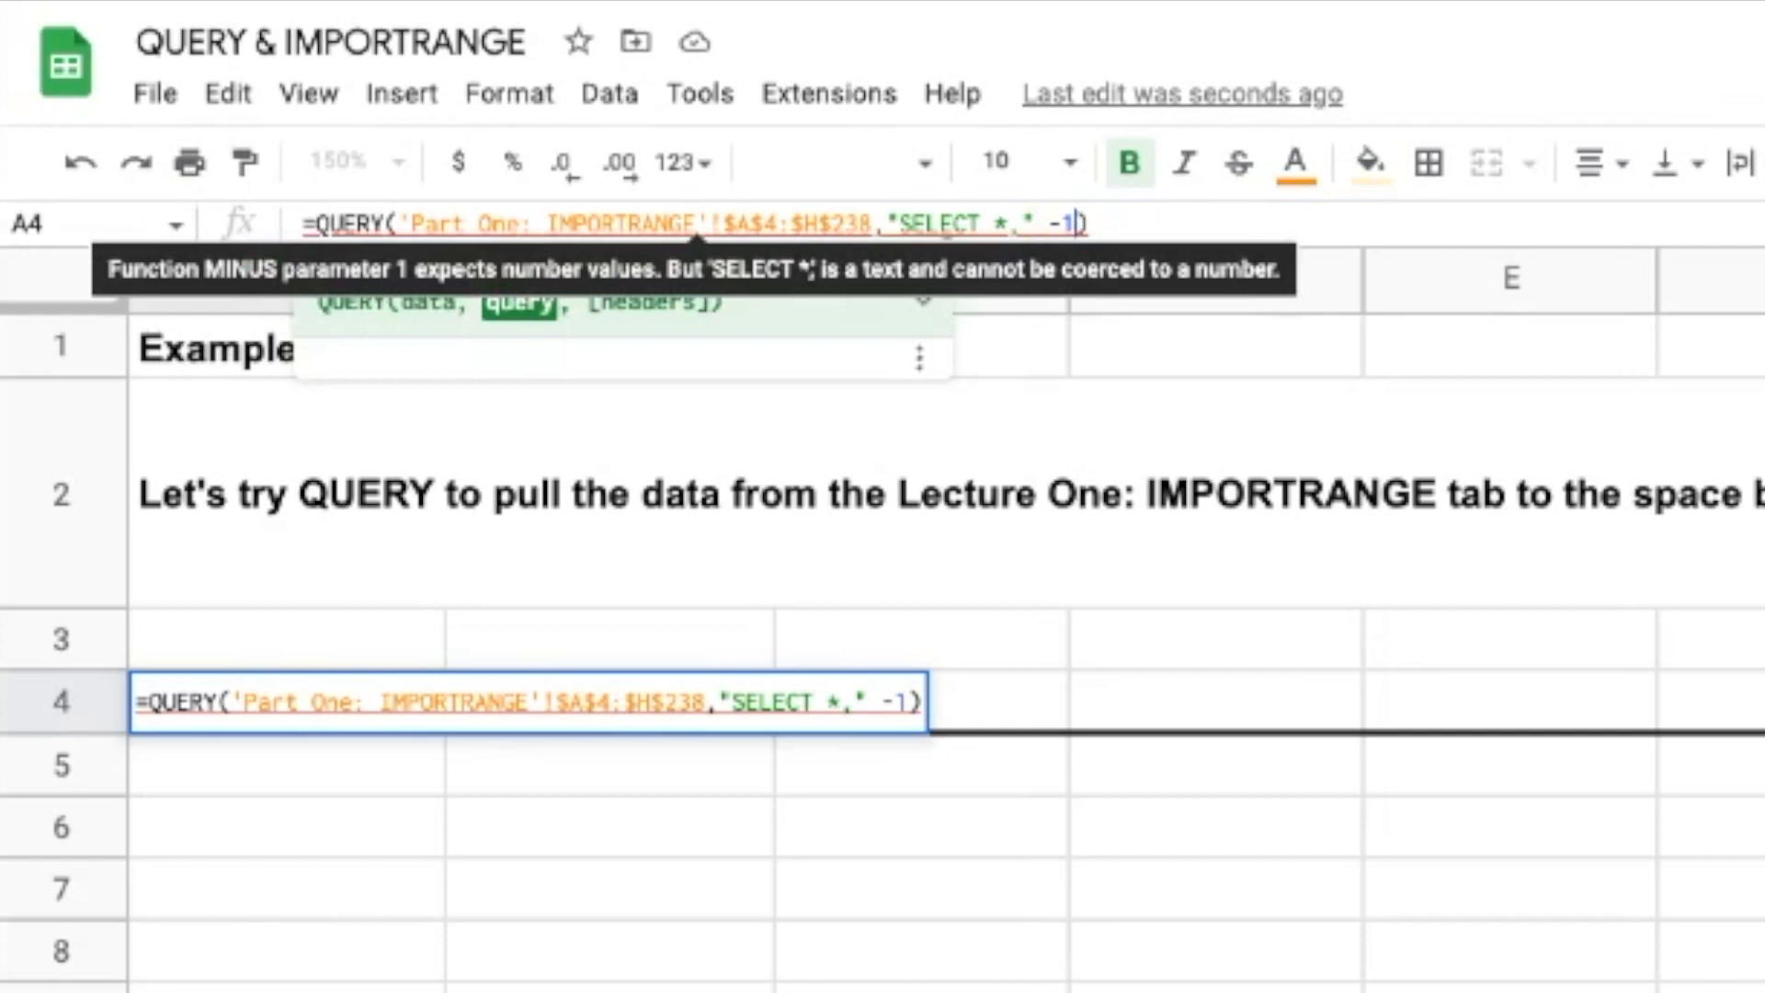
Step: Move the comma outside the quoted "SELECT *" in A4's QUERY formula, before the -1 argument, and commit the formula
left_click(1024, 225)
key("BackSpace")
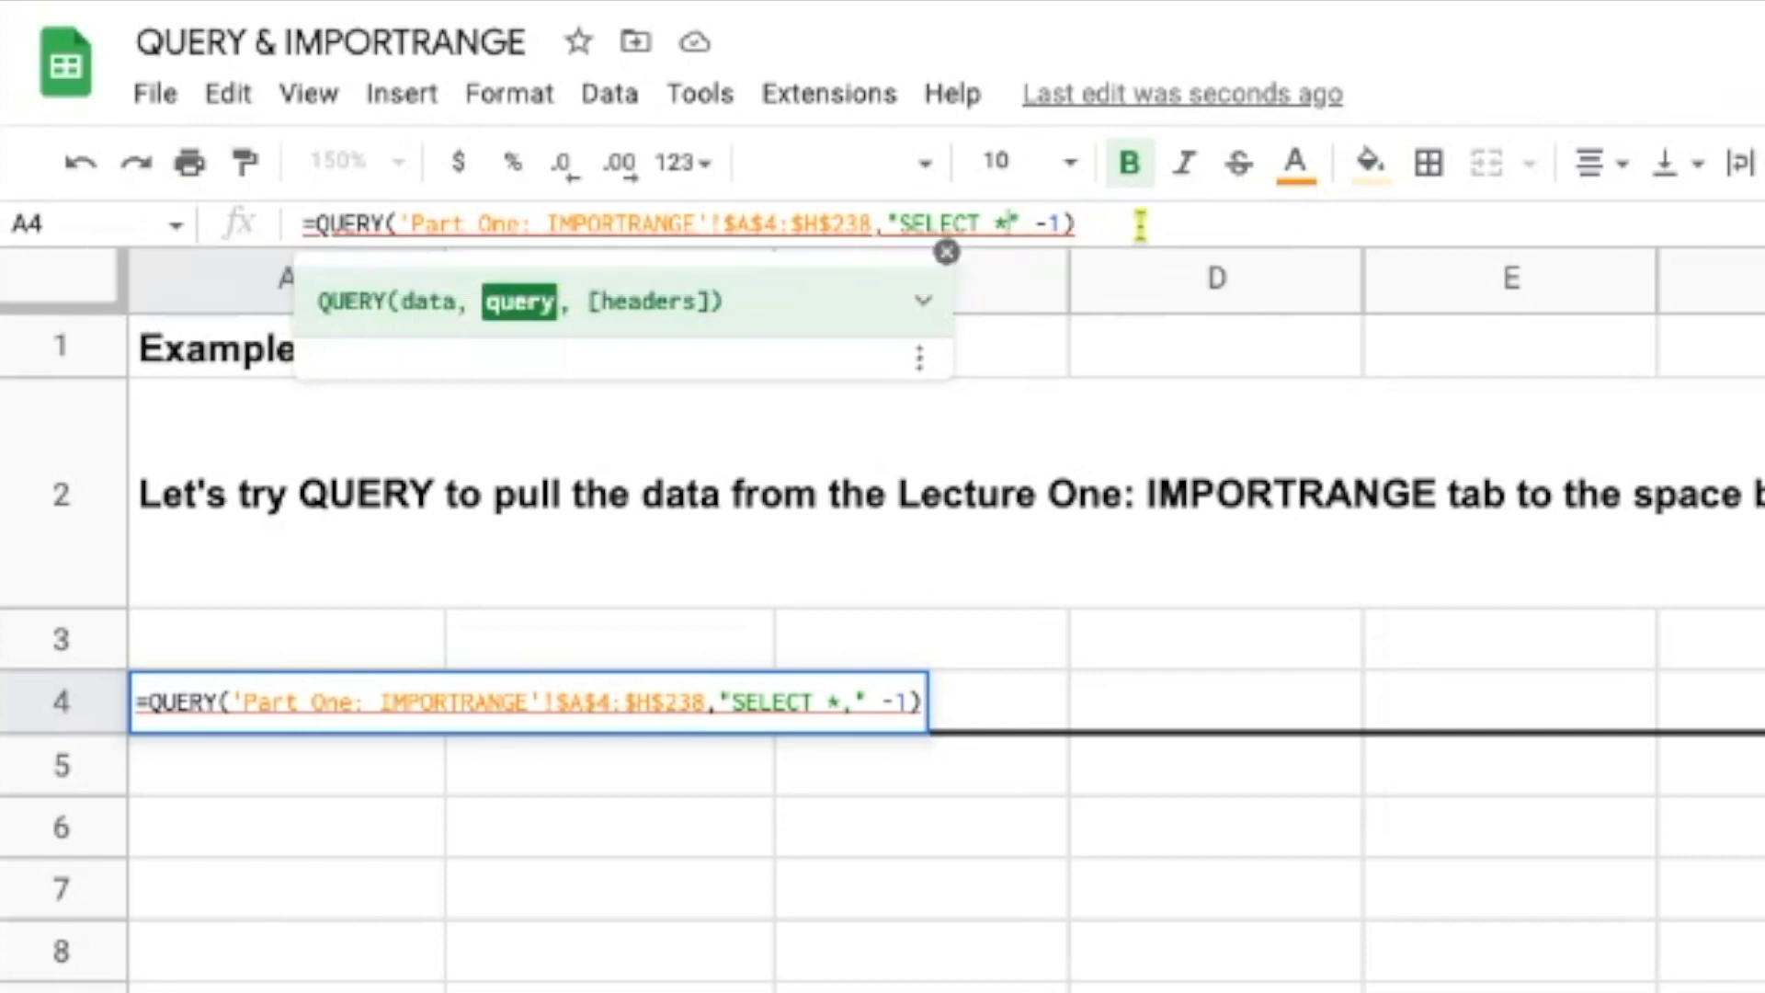
type(",")
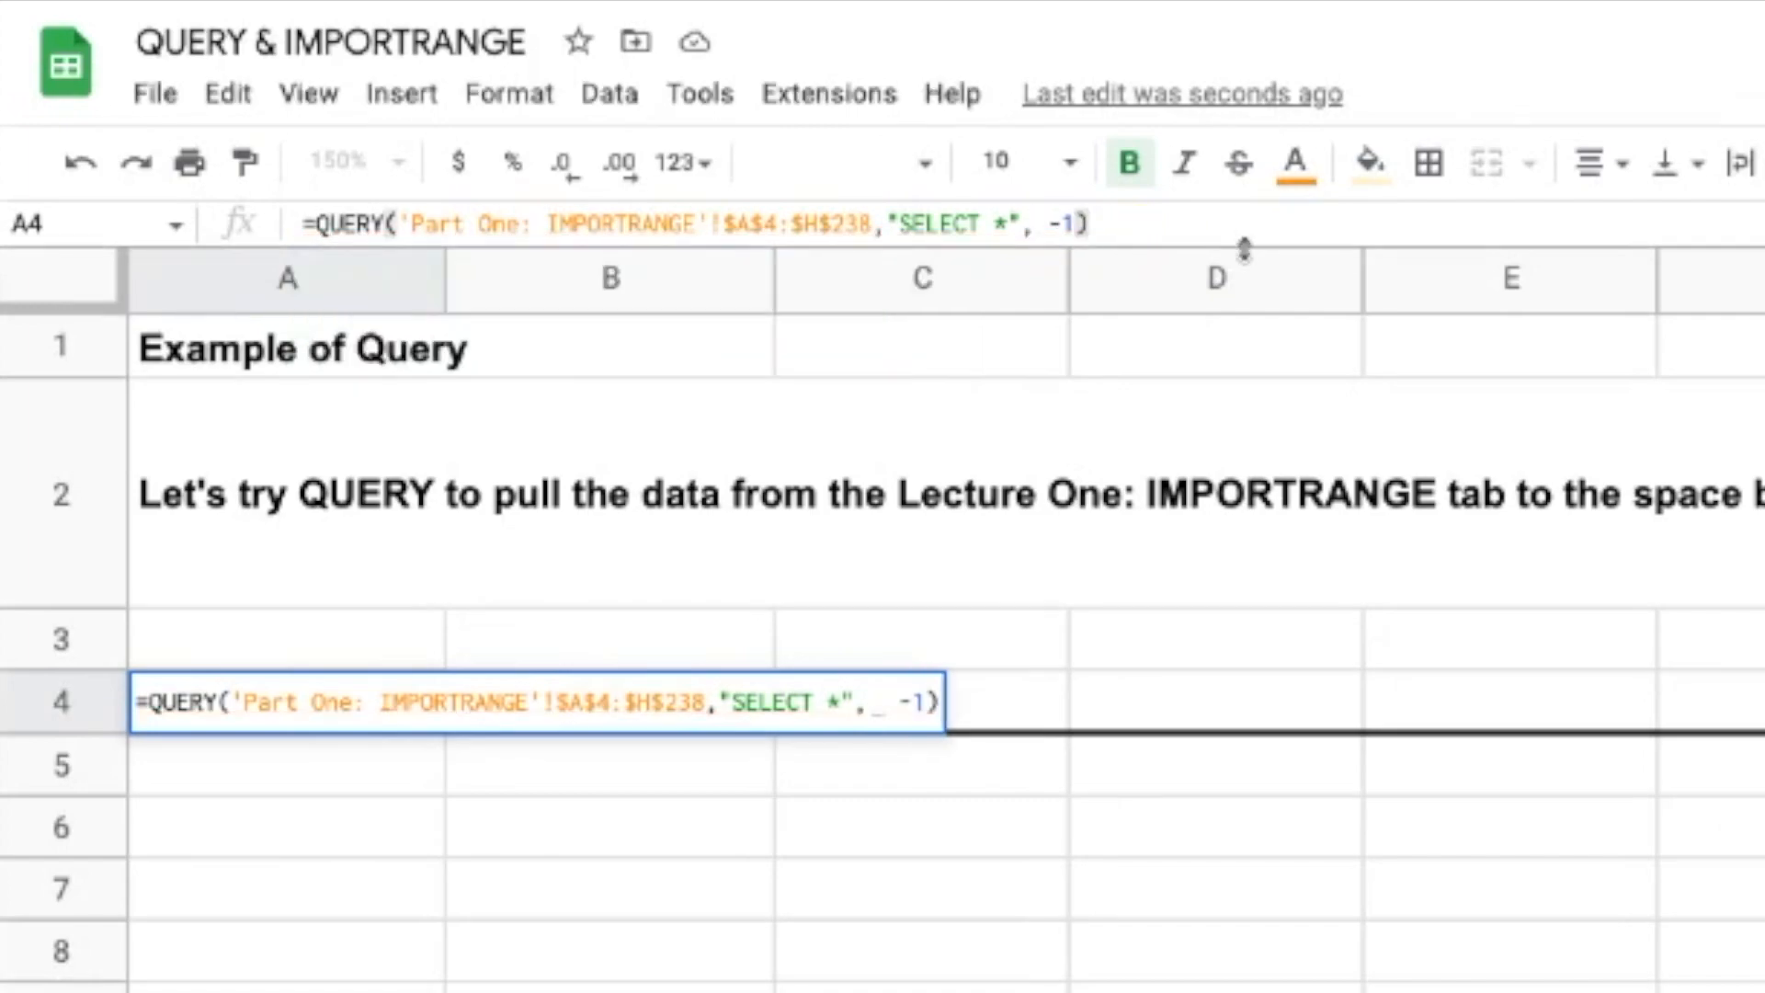
key("Return")
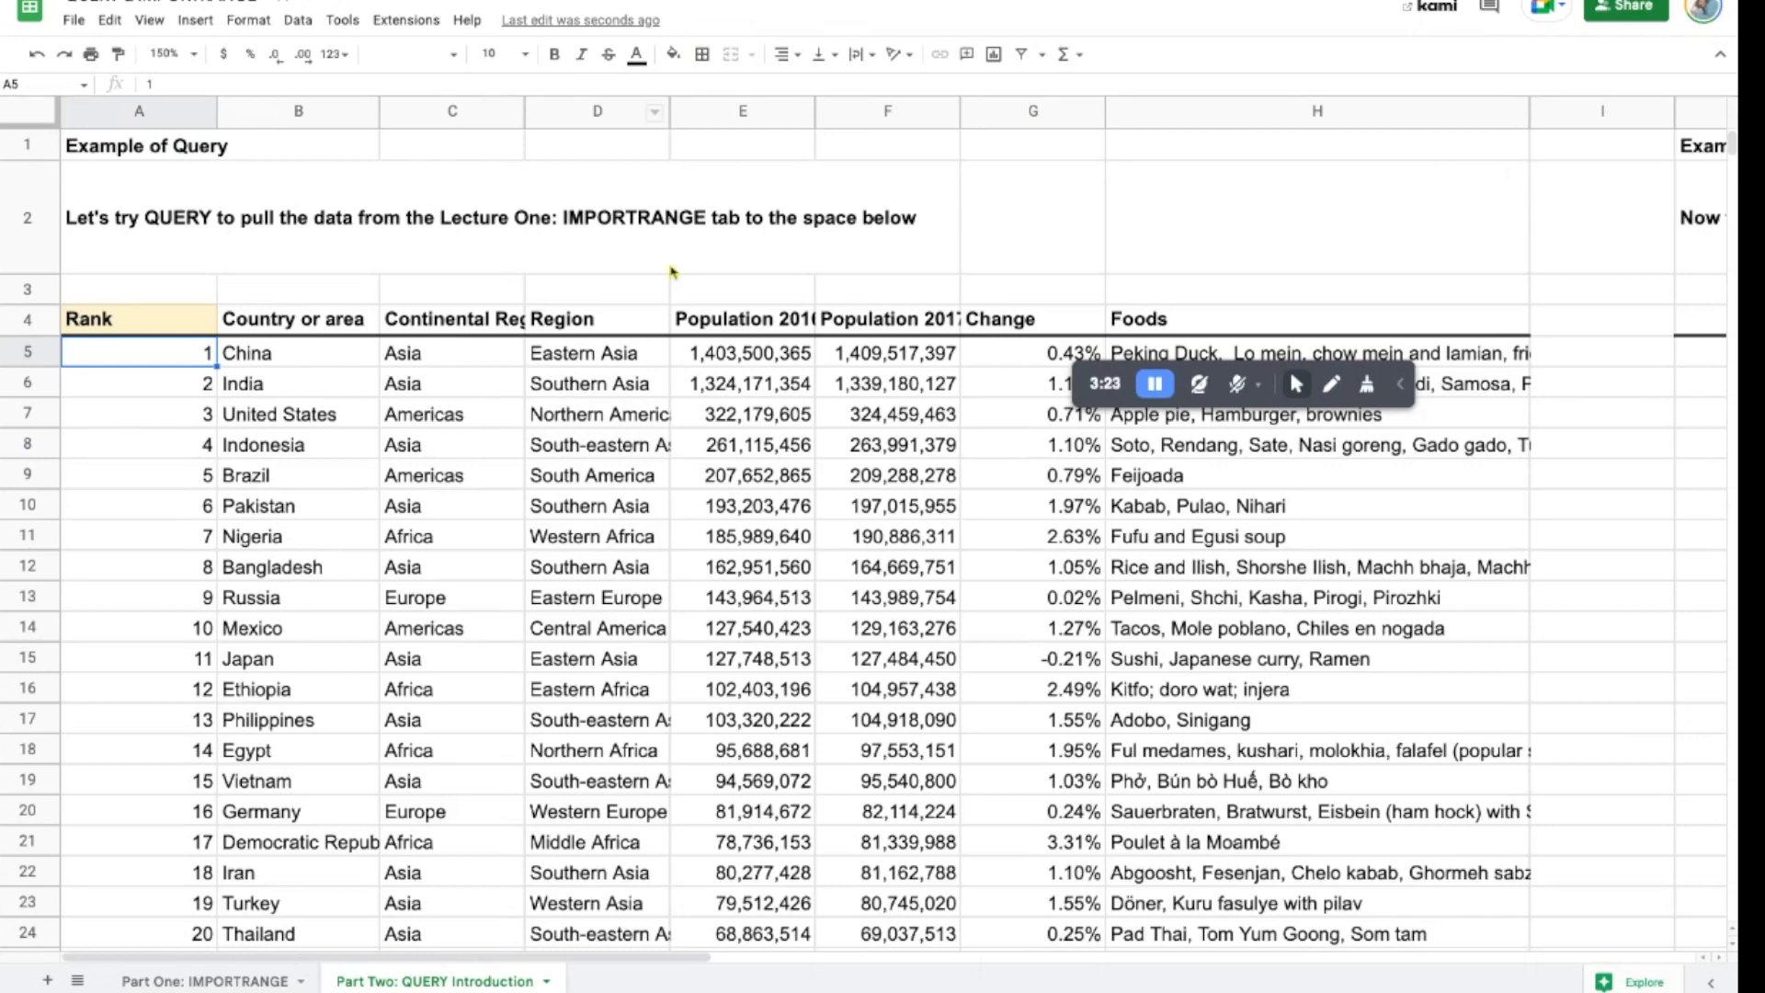
left_click_drag(1082, 381, 1113, 65)
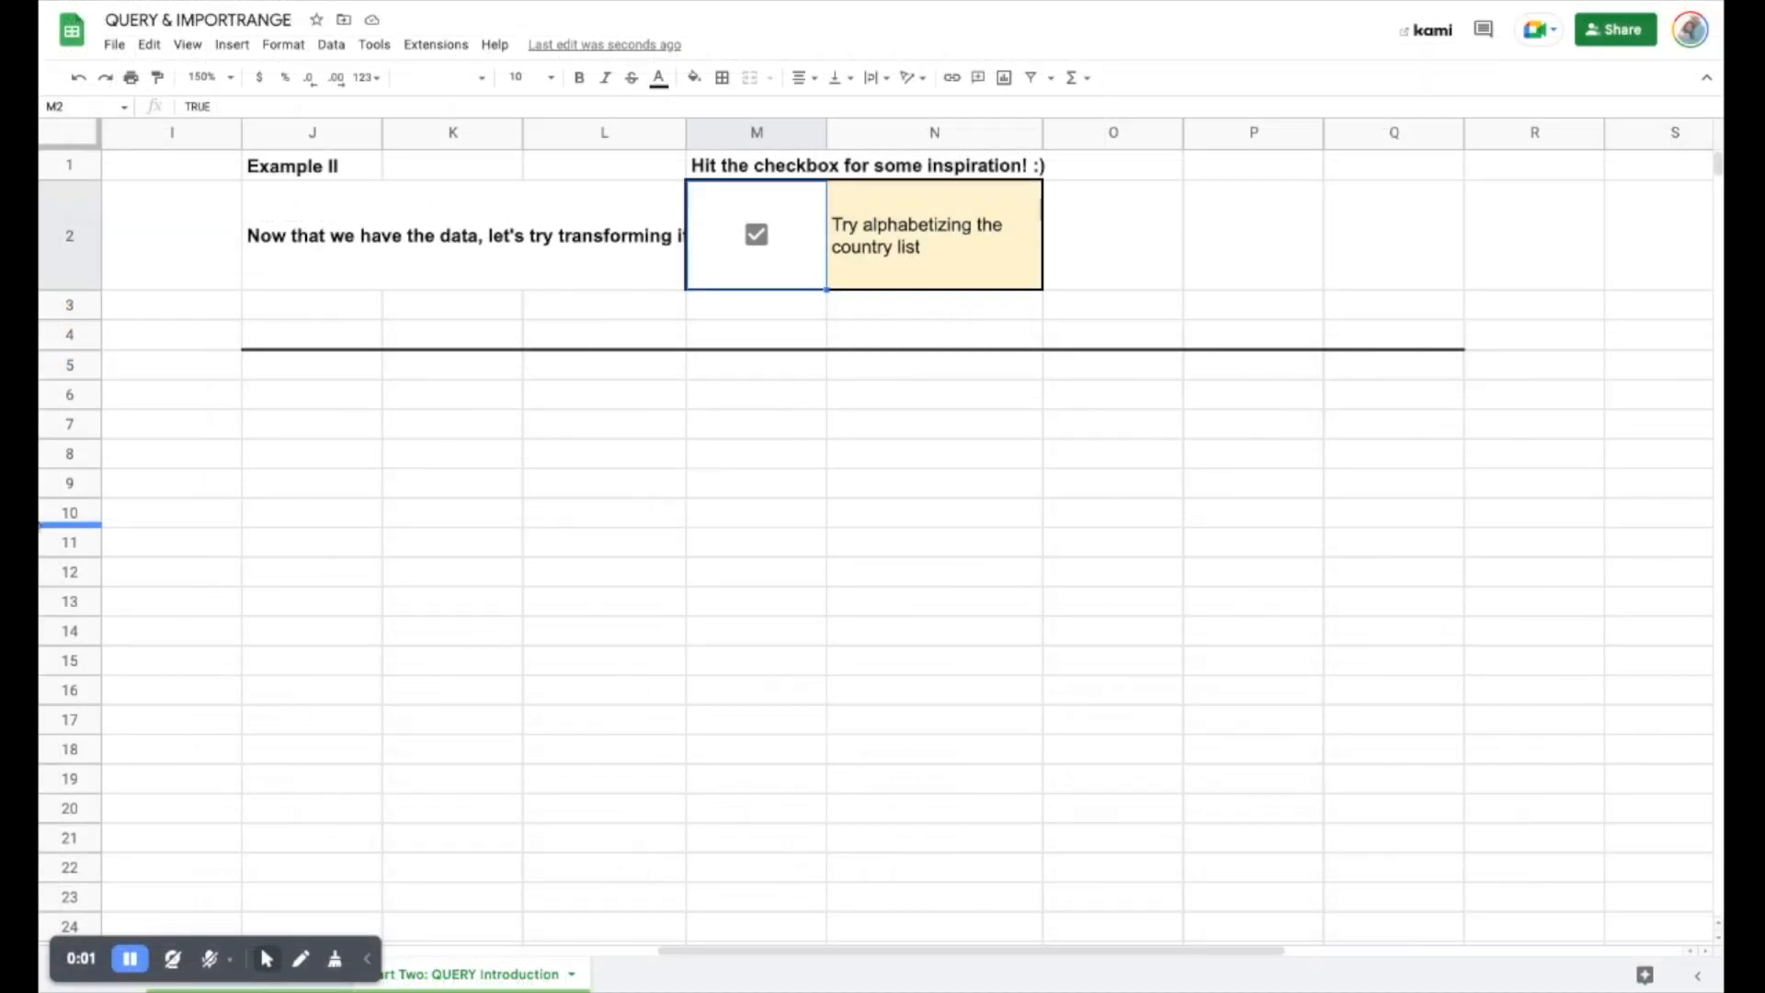
Step: Enter =QUERY('Part One: IMPORTRANGE'!$A$4:$H$238,"SELECT *", -1) in cell J4 under Example II
left_click(353, 335)
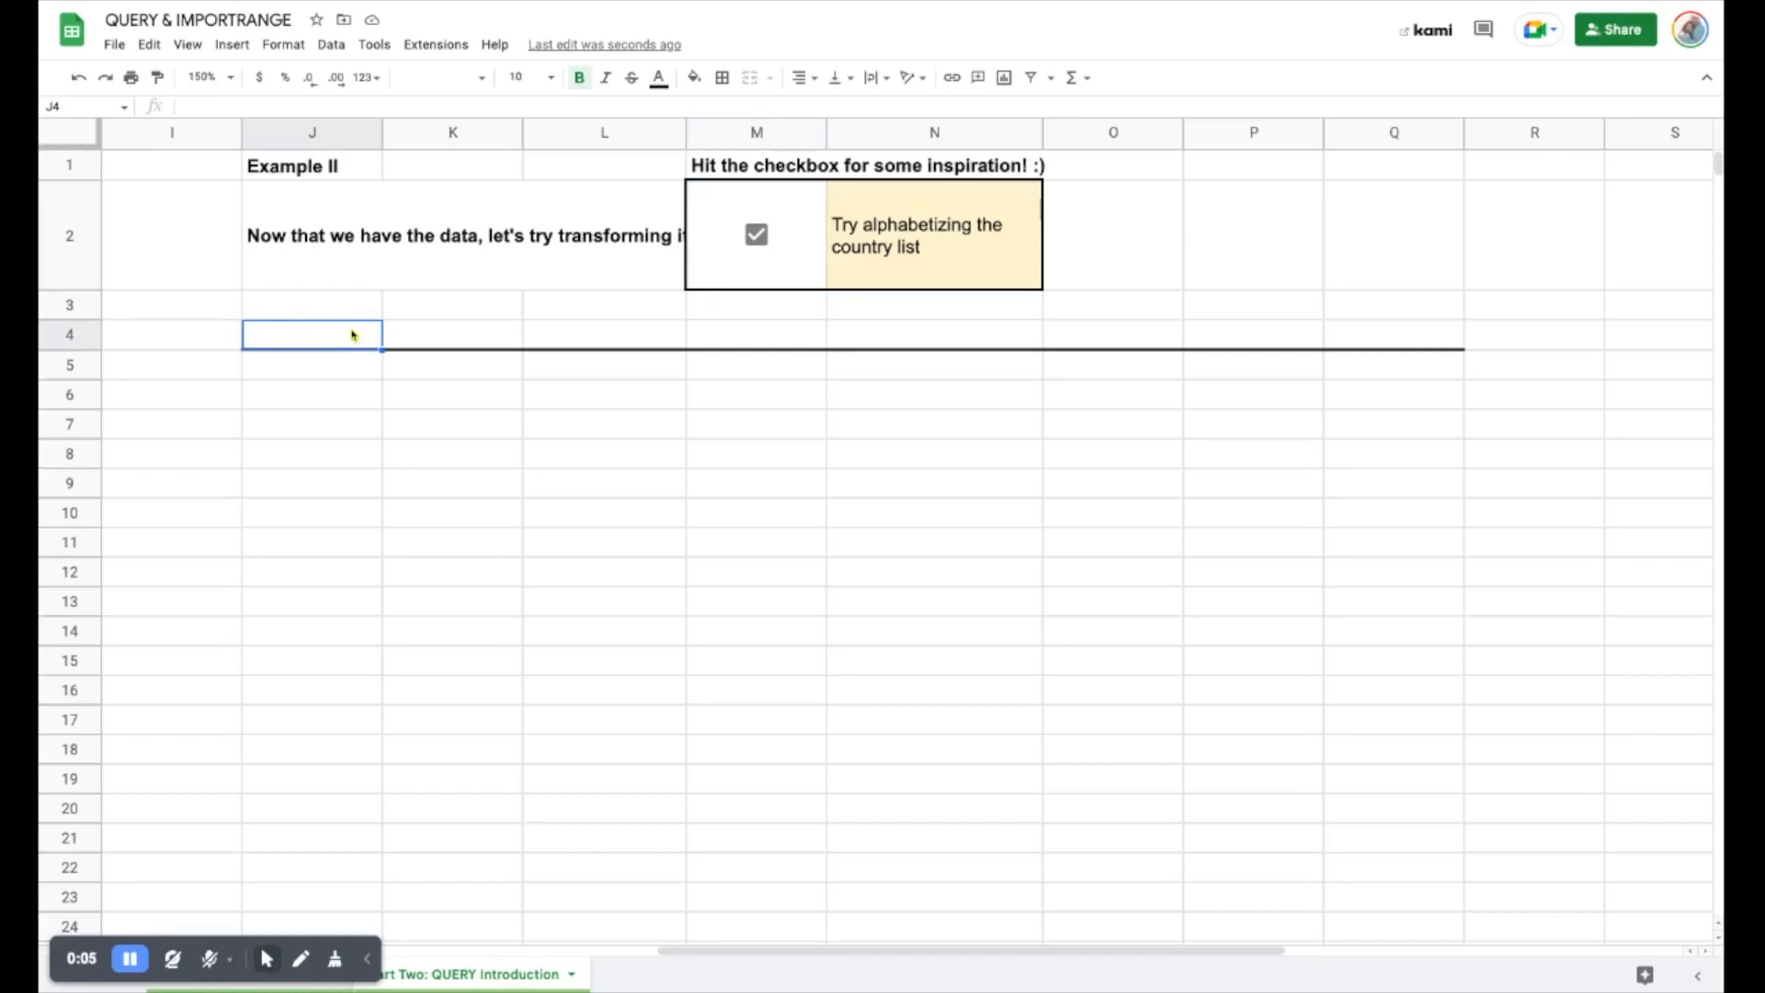
type("+=")
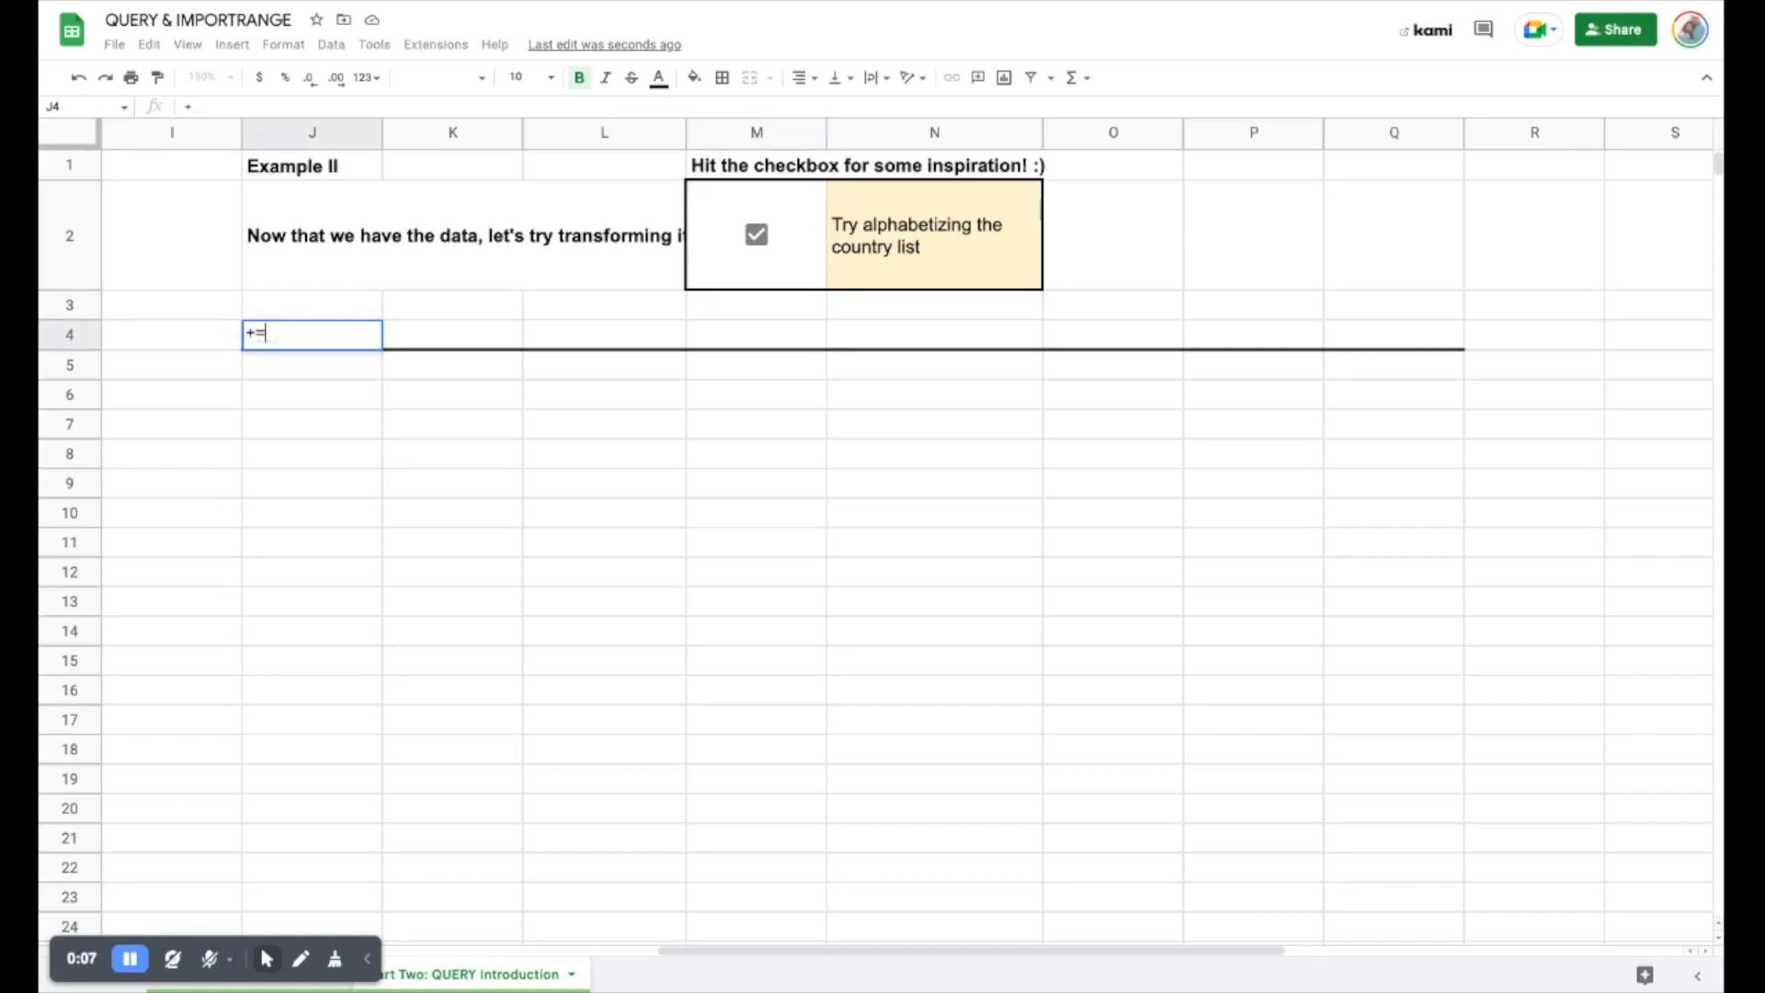
key("BackSpace")
key("BackSpace")
type("=QUERY(")
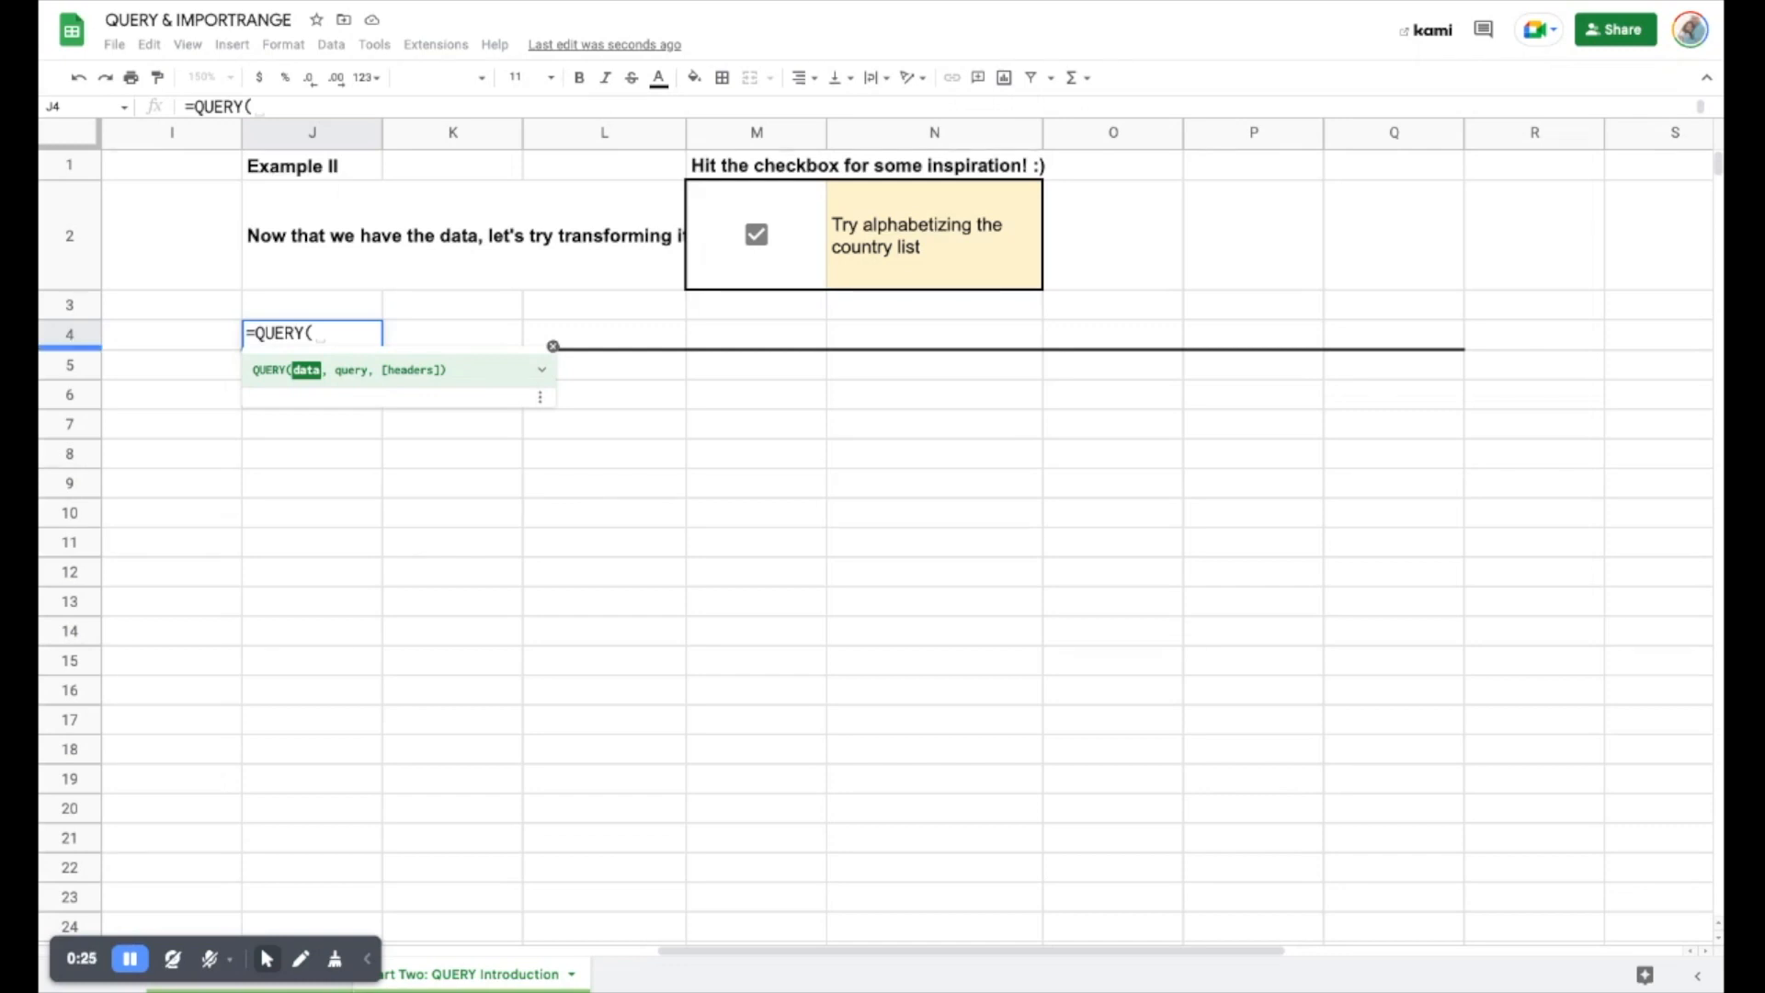
key("super+a")
type("=QUERY('Part One: IMPORTRANGE'!$A$4:$H$238,\"SELECT *\", -1)")
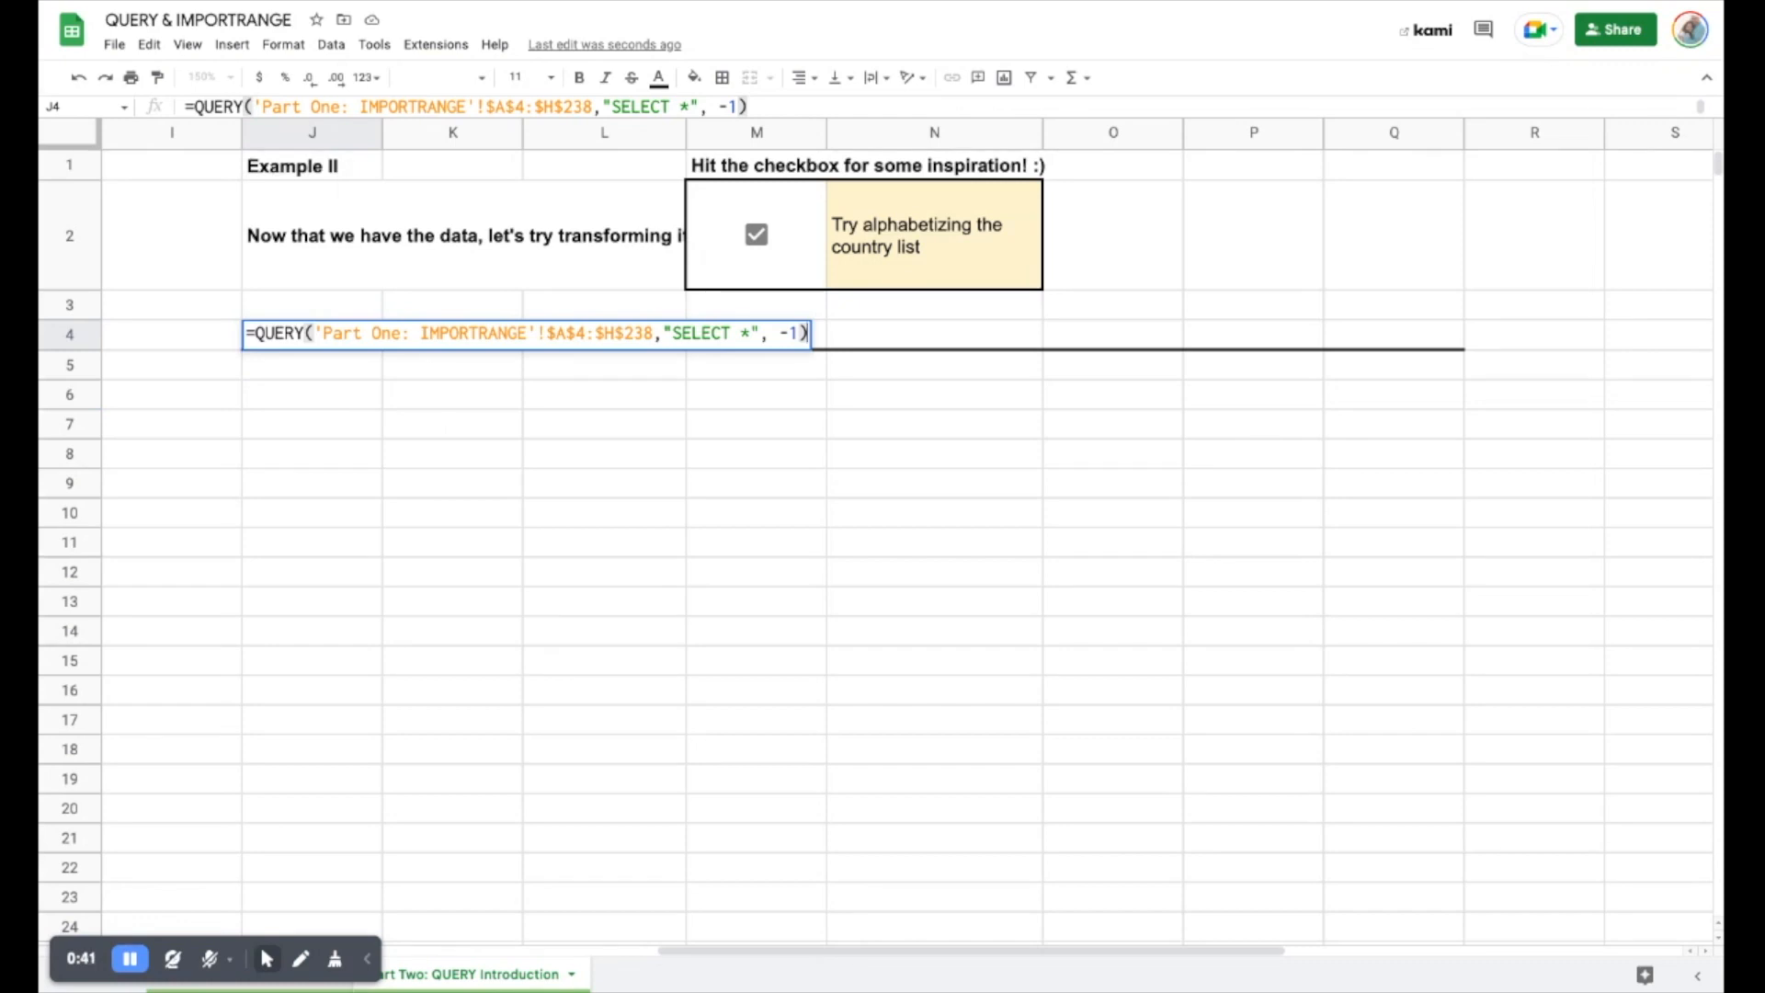
Step: Add "order by D" after SELECT * in the J4 query to sort the data by region, and commit the formula
left_click(751, 333)
type("order ")
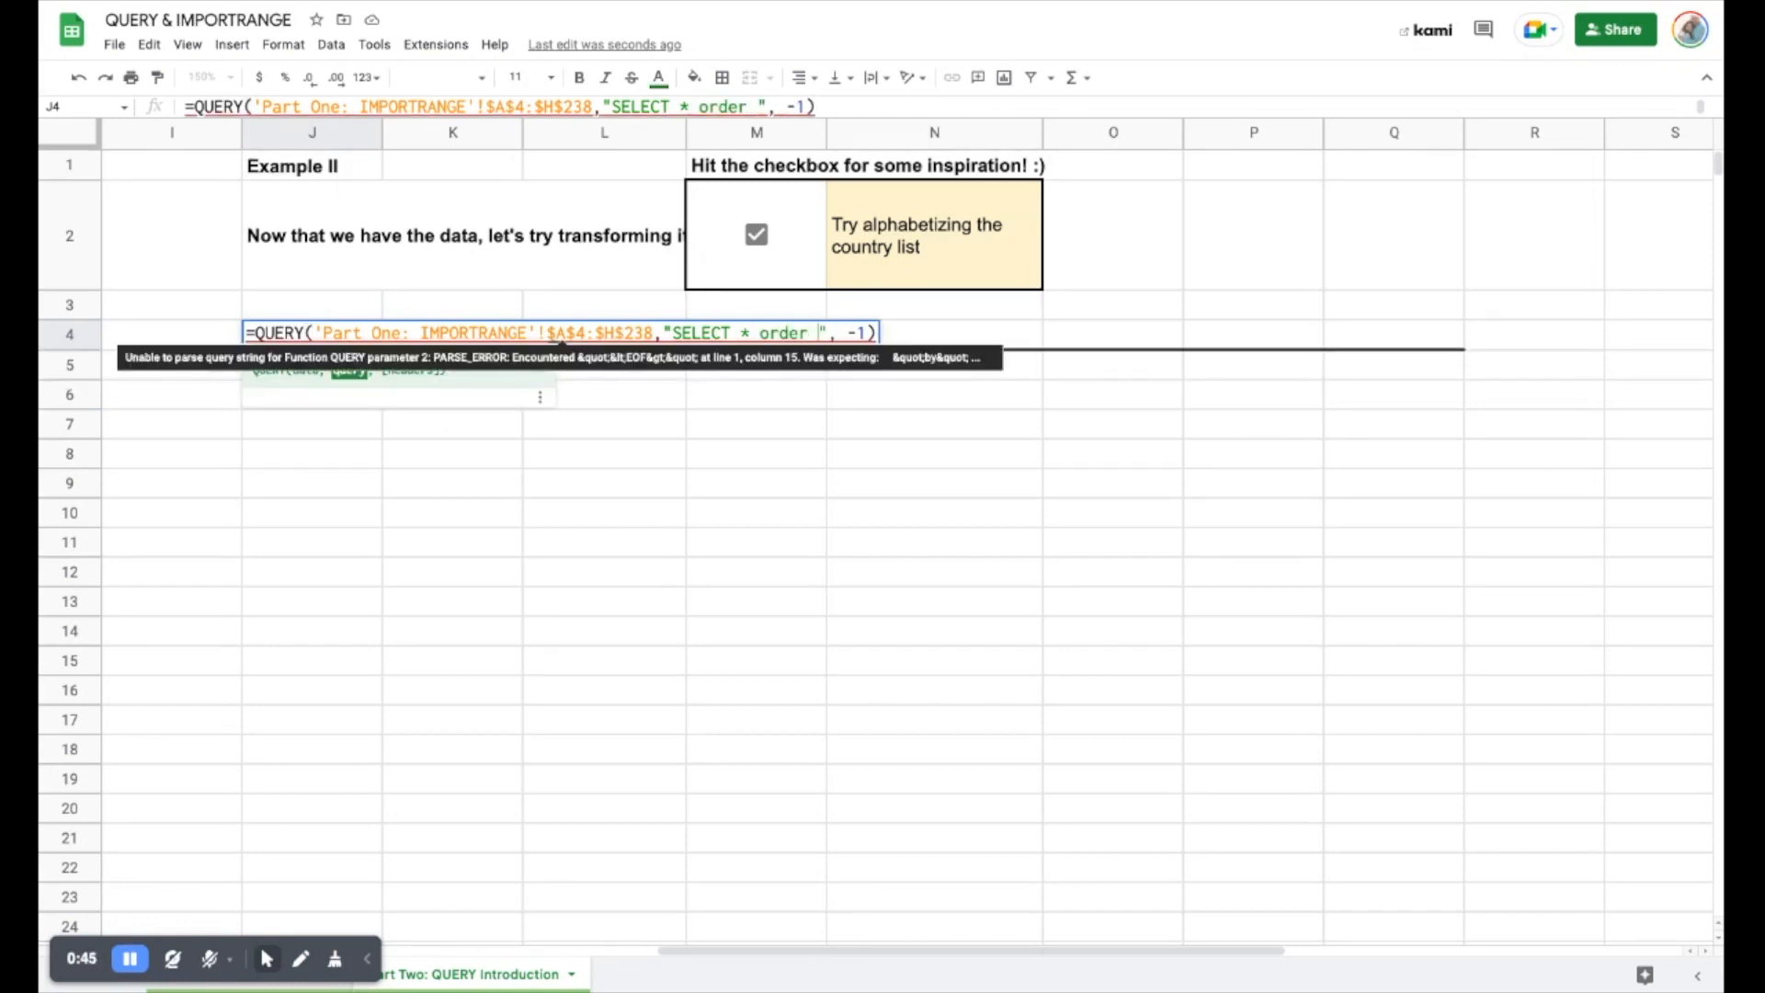
type("by")
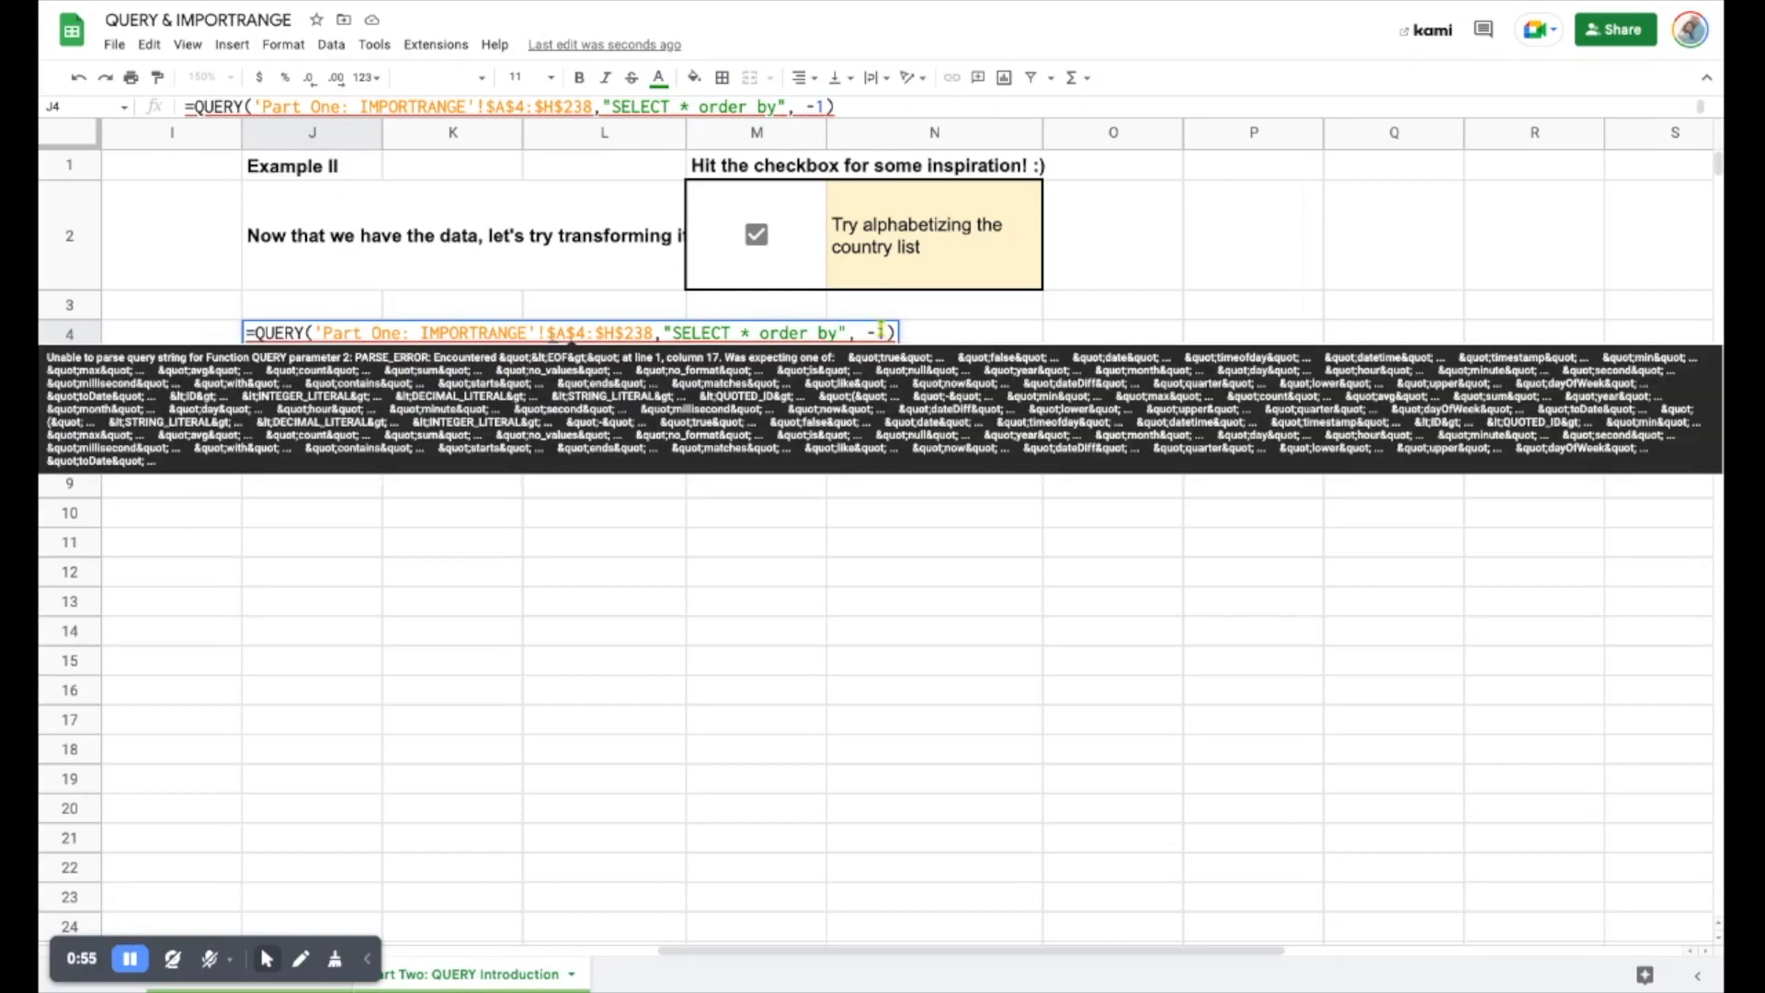
type("A")
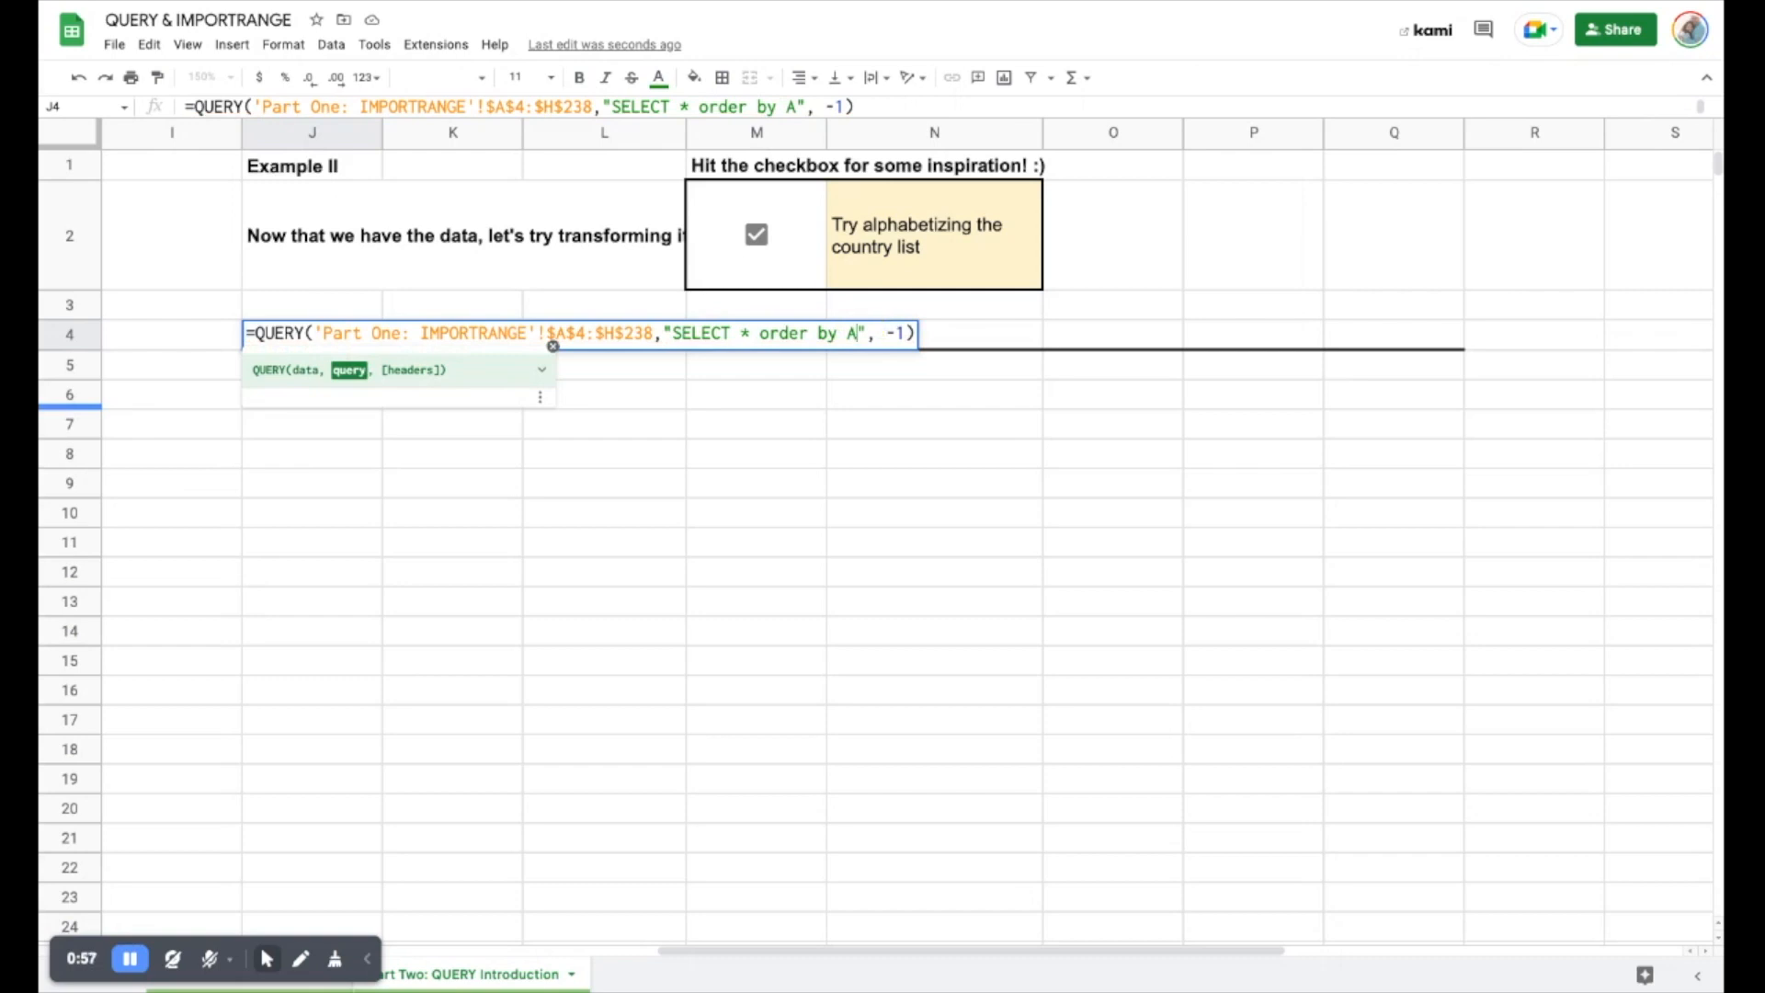
left_click(914, 336)
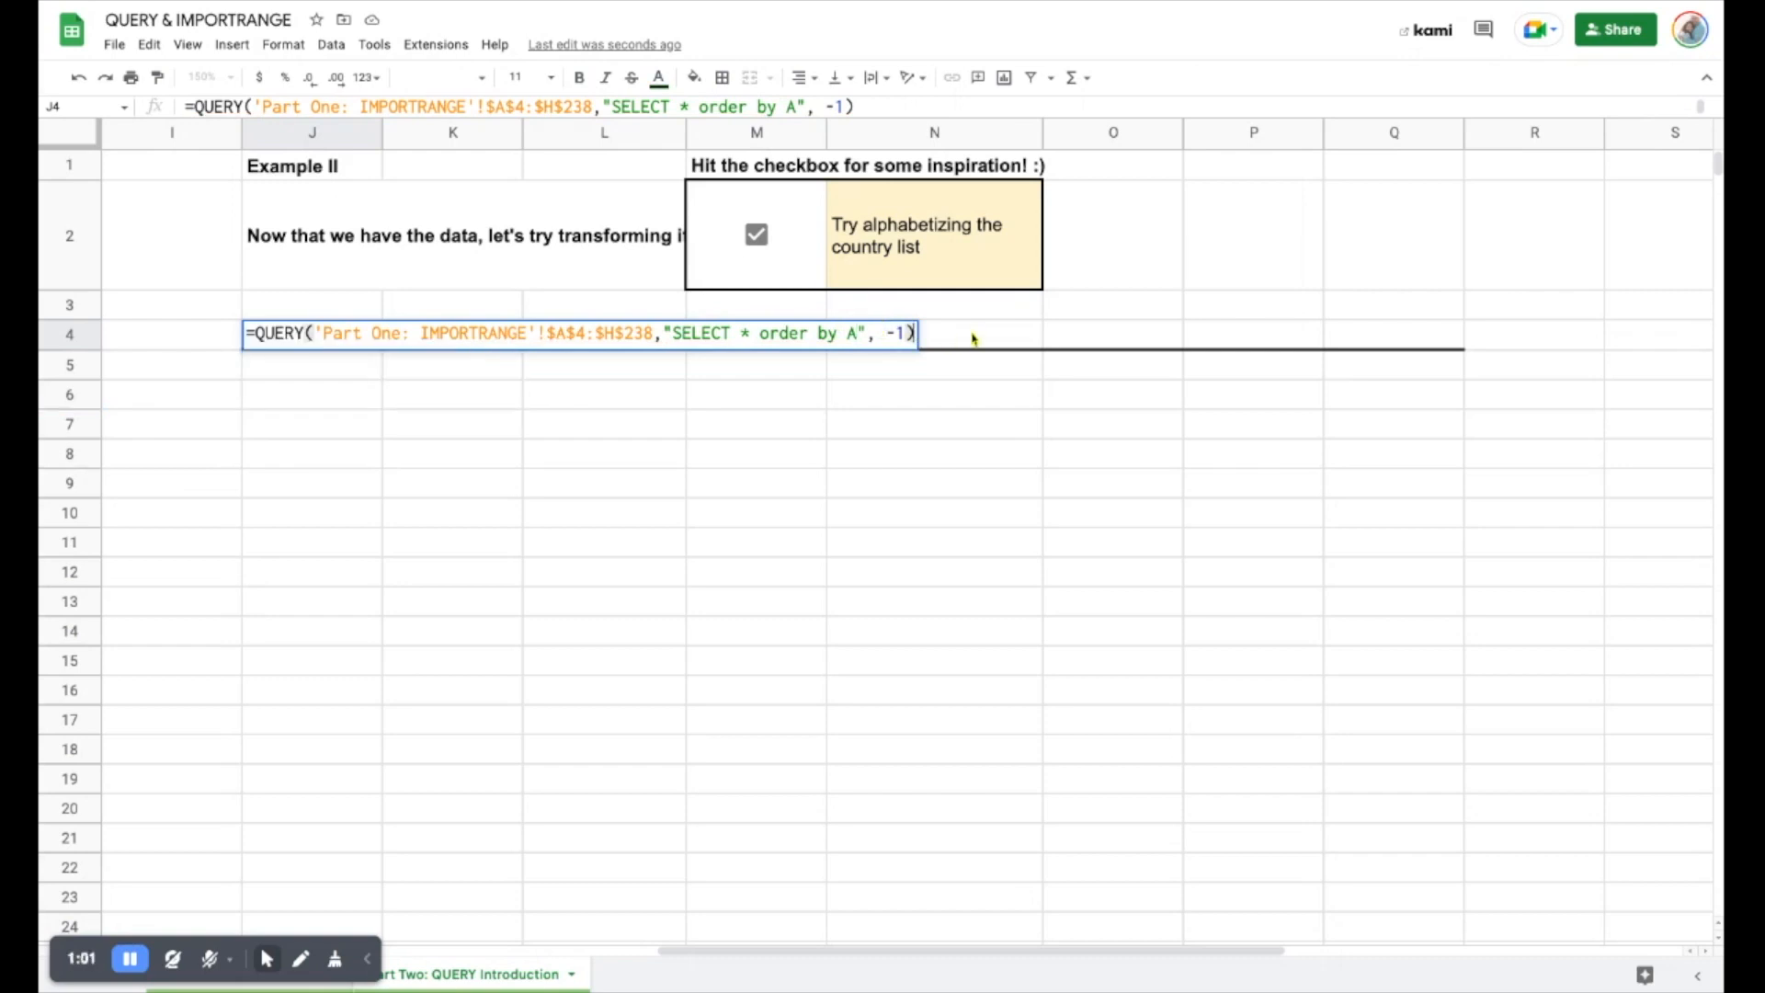
left_click(861, 333)
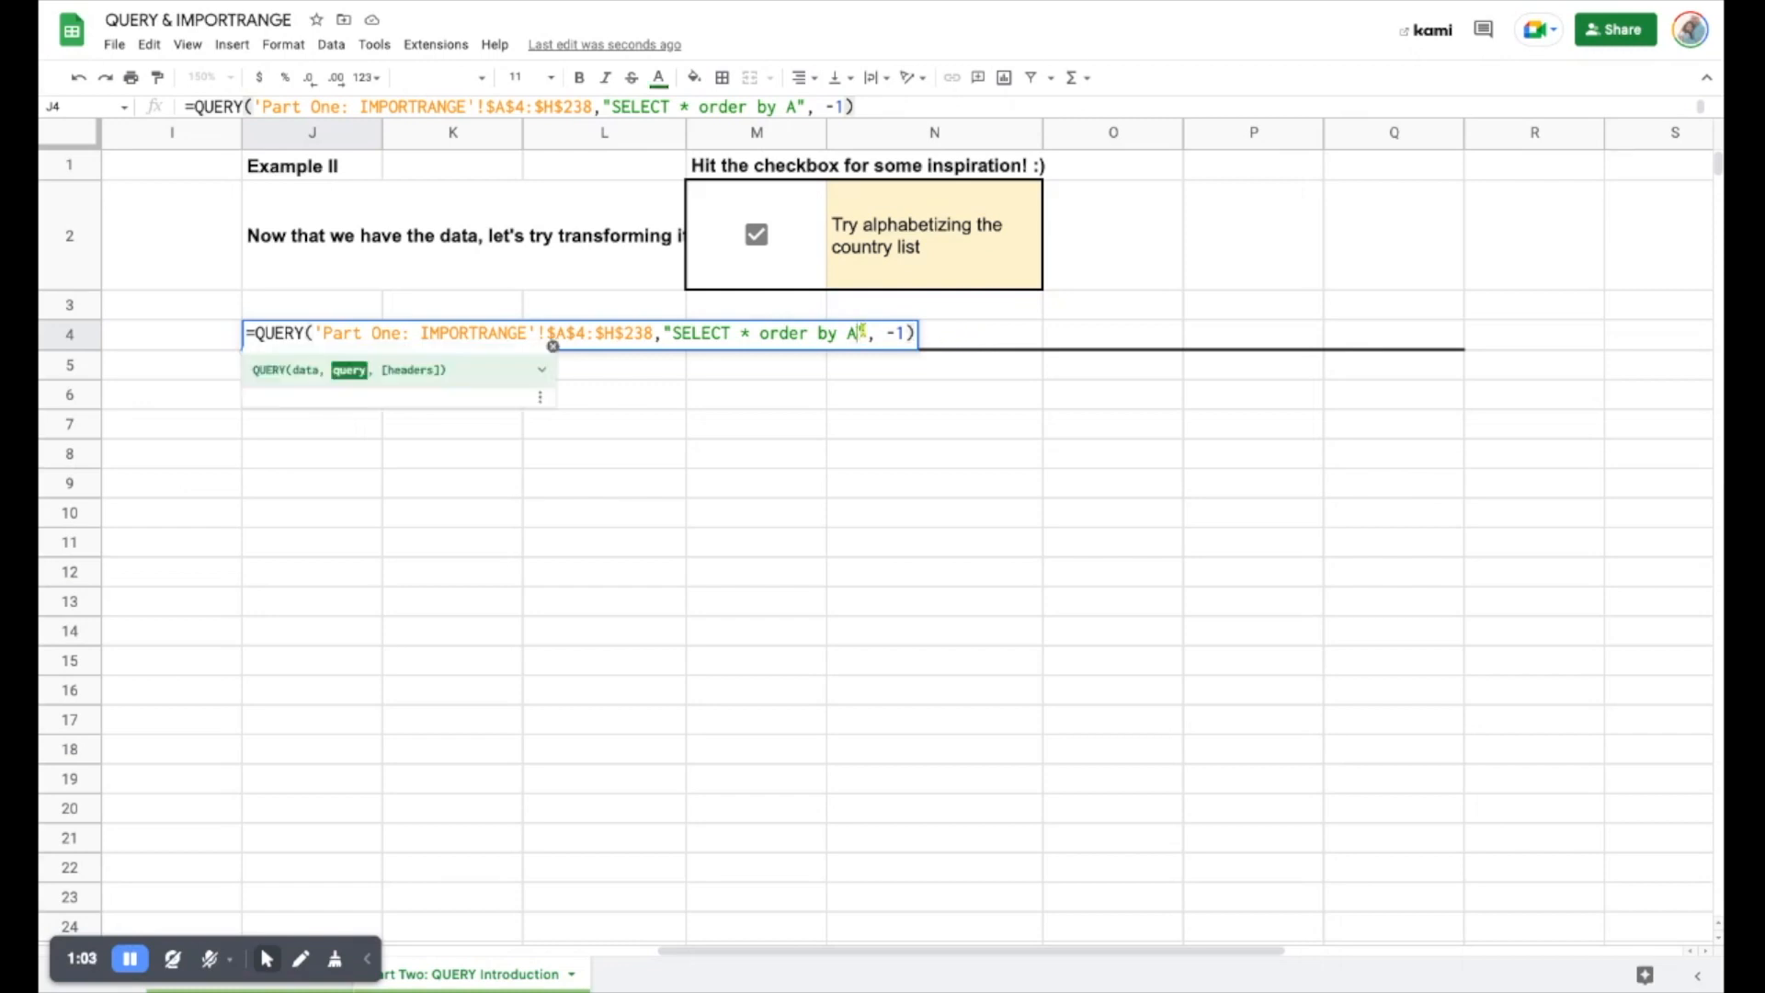
key("BackSpace")
type("D")
key("Return")
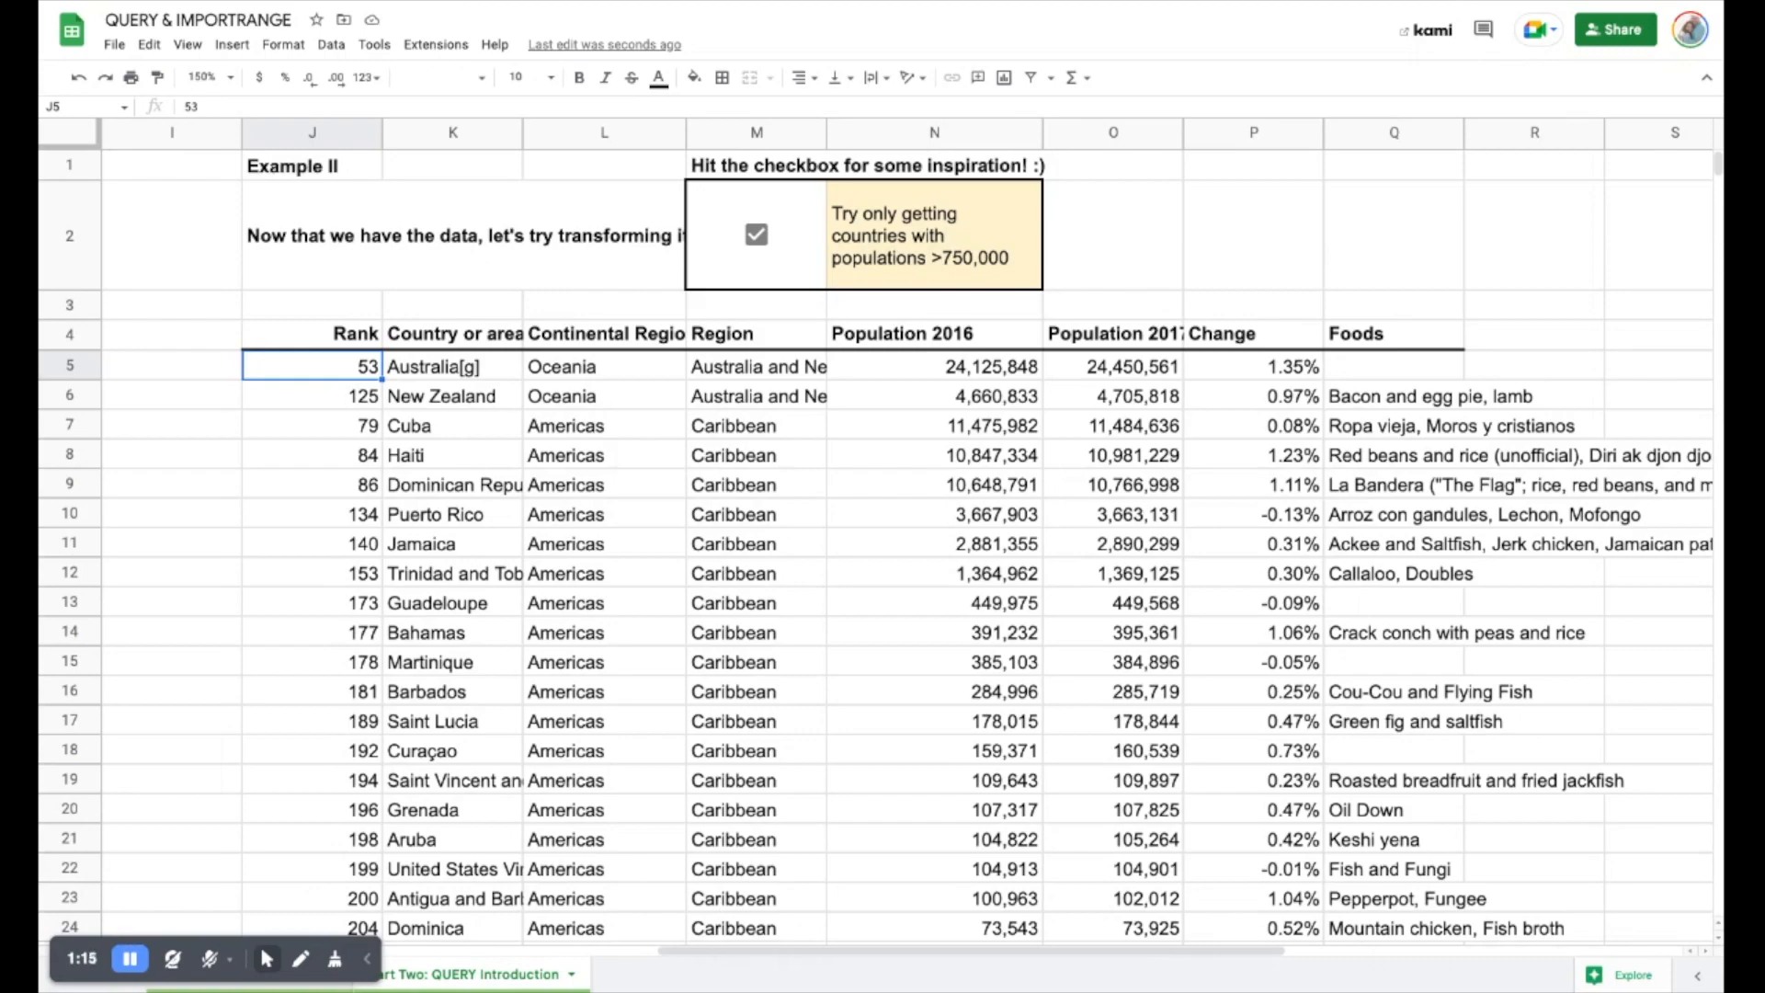
Step: Toggle the inspiration checkbox in M2 until it suggests getting rid of countries with blank Foods values
scroll(716, 558, "down", 8)
scroll(716, 558, "up", 6)
scroll(716, 557, "up", 3)
left_click(757, 235)
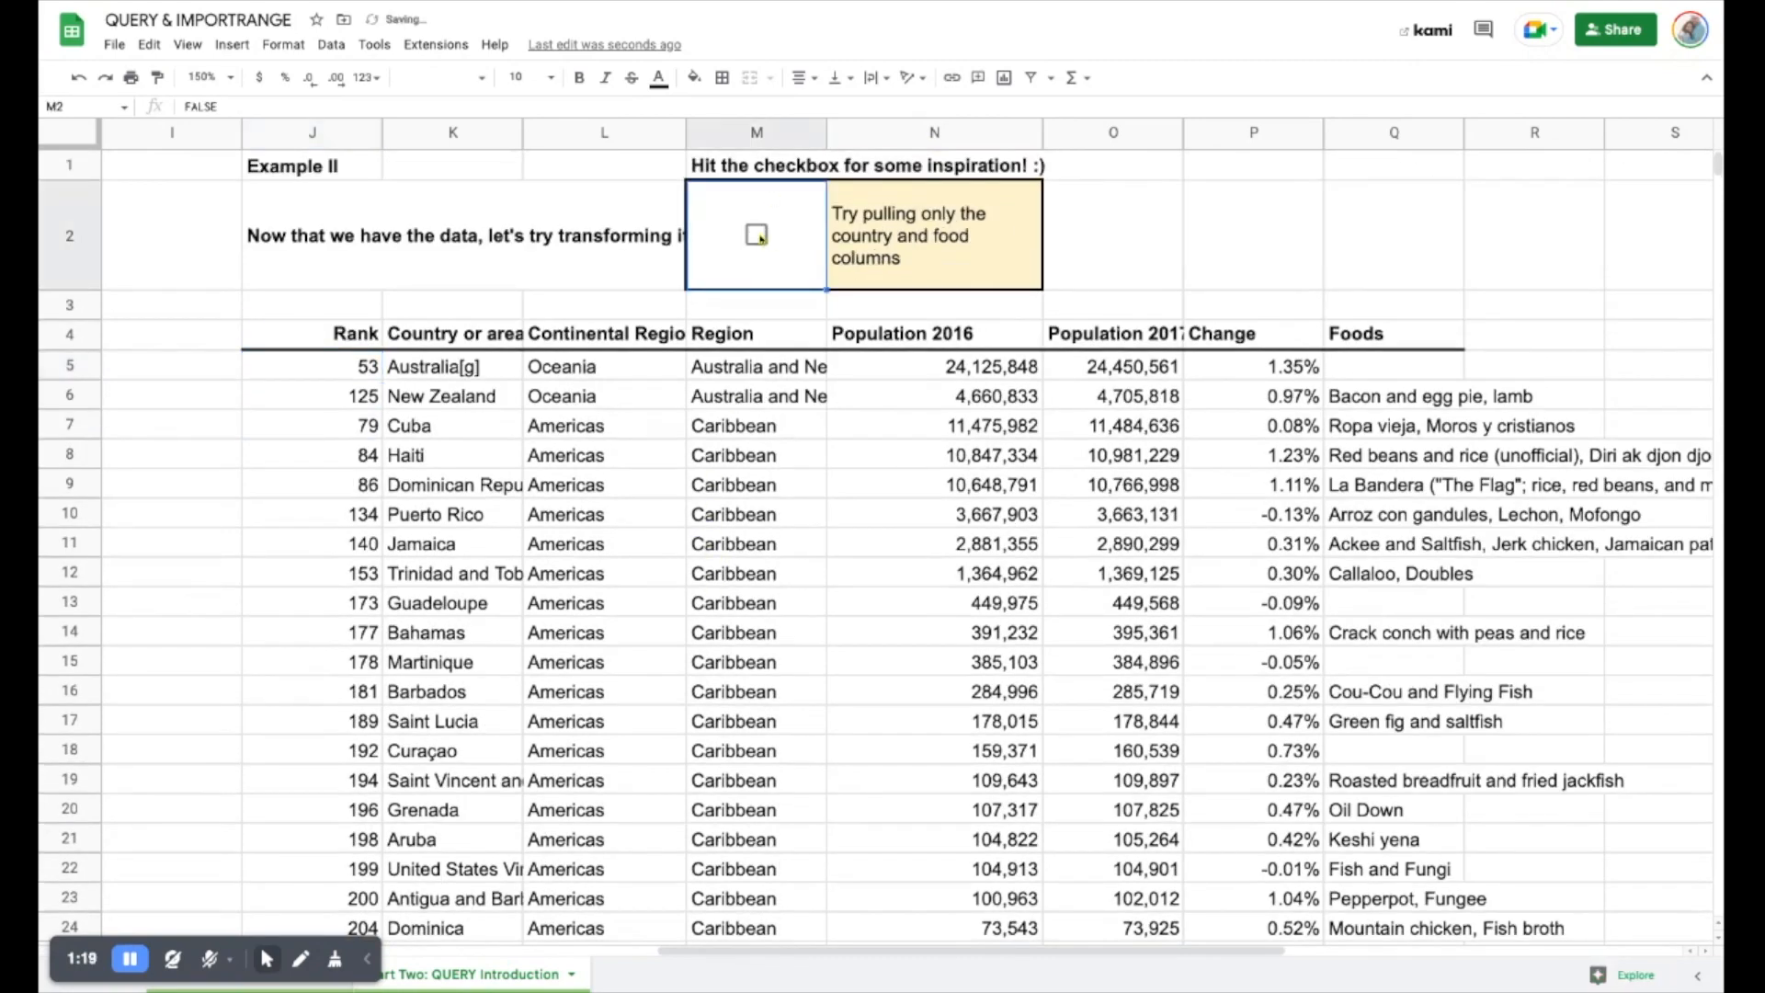
left_click(757, 236)
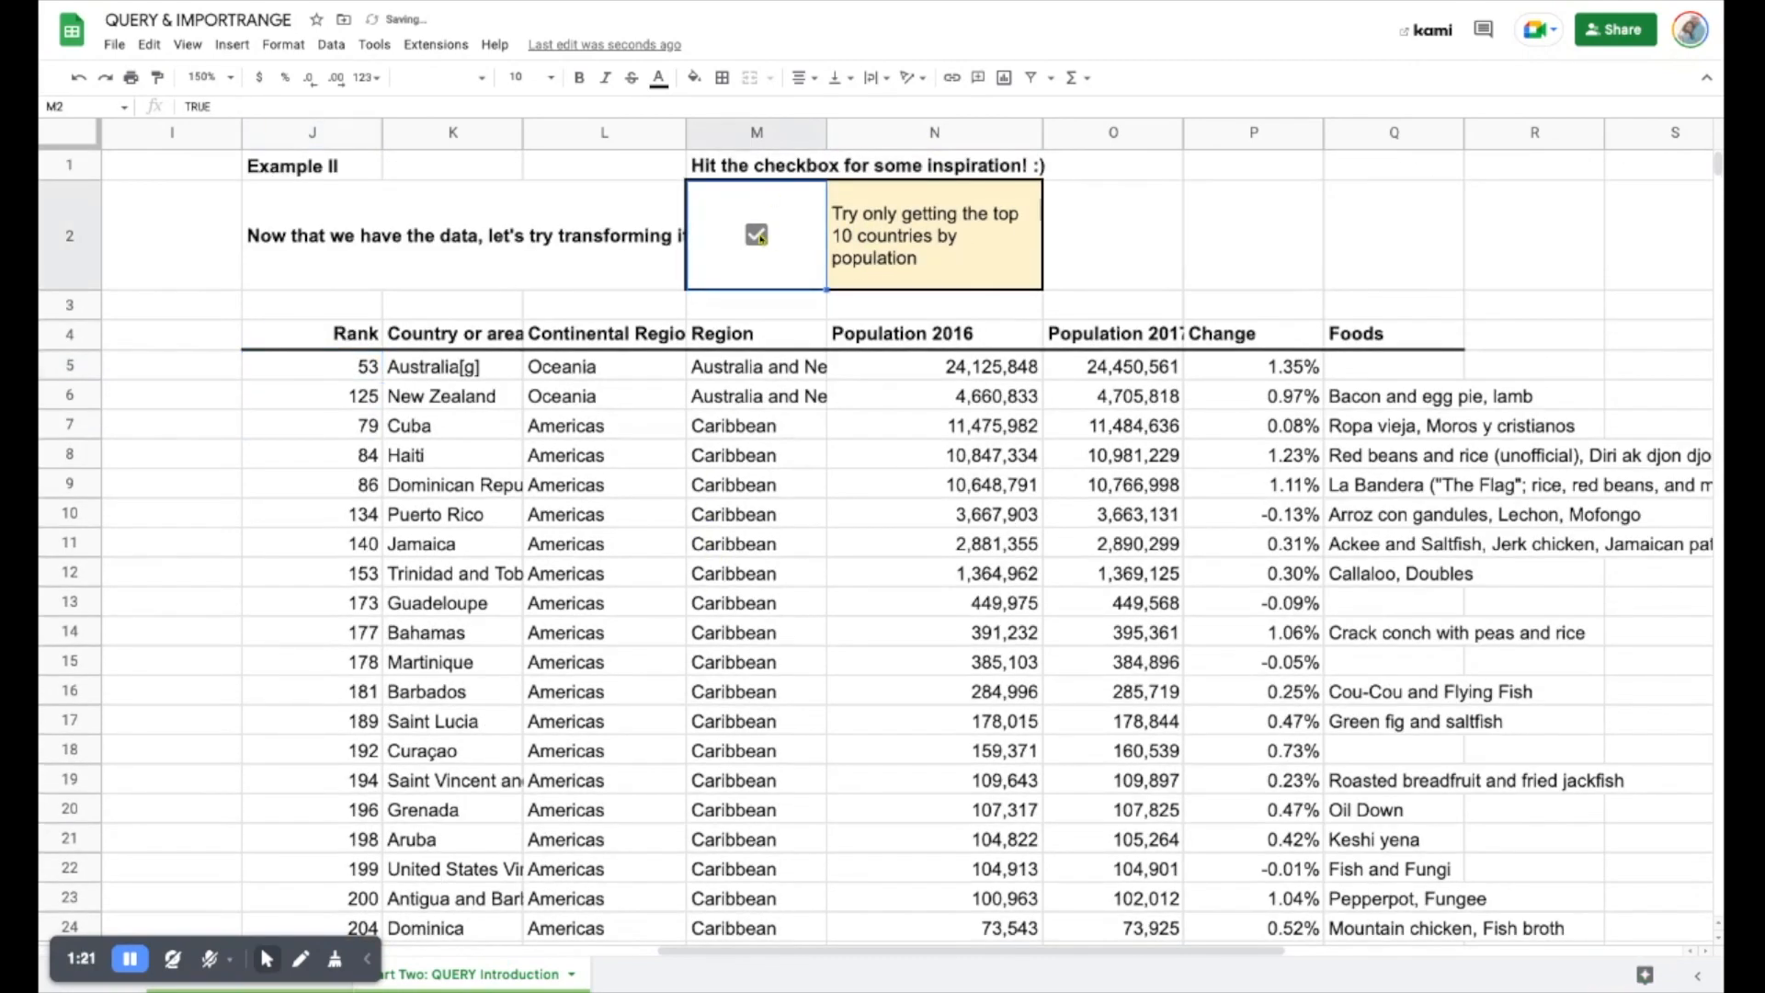
left_click(756, 236)
left_click(756, 235)
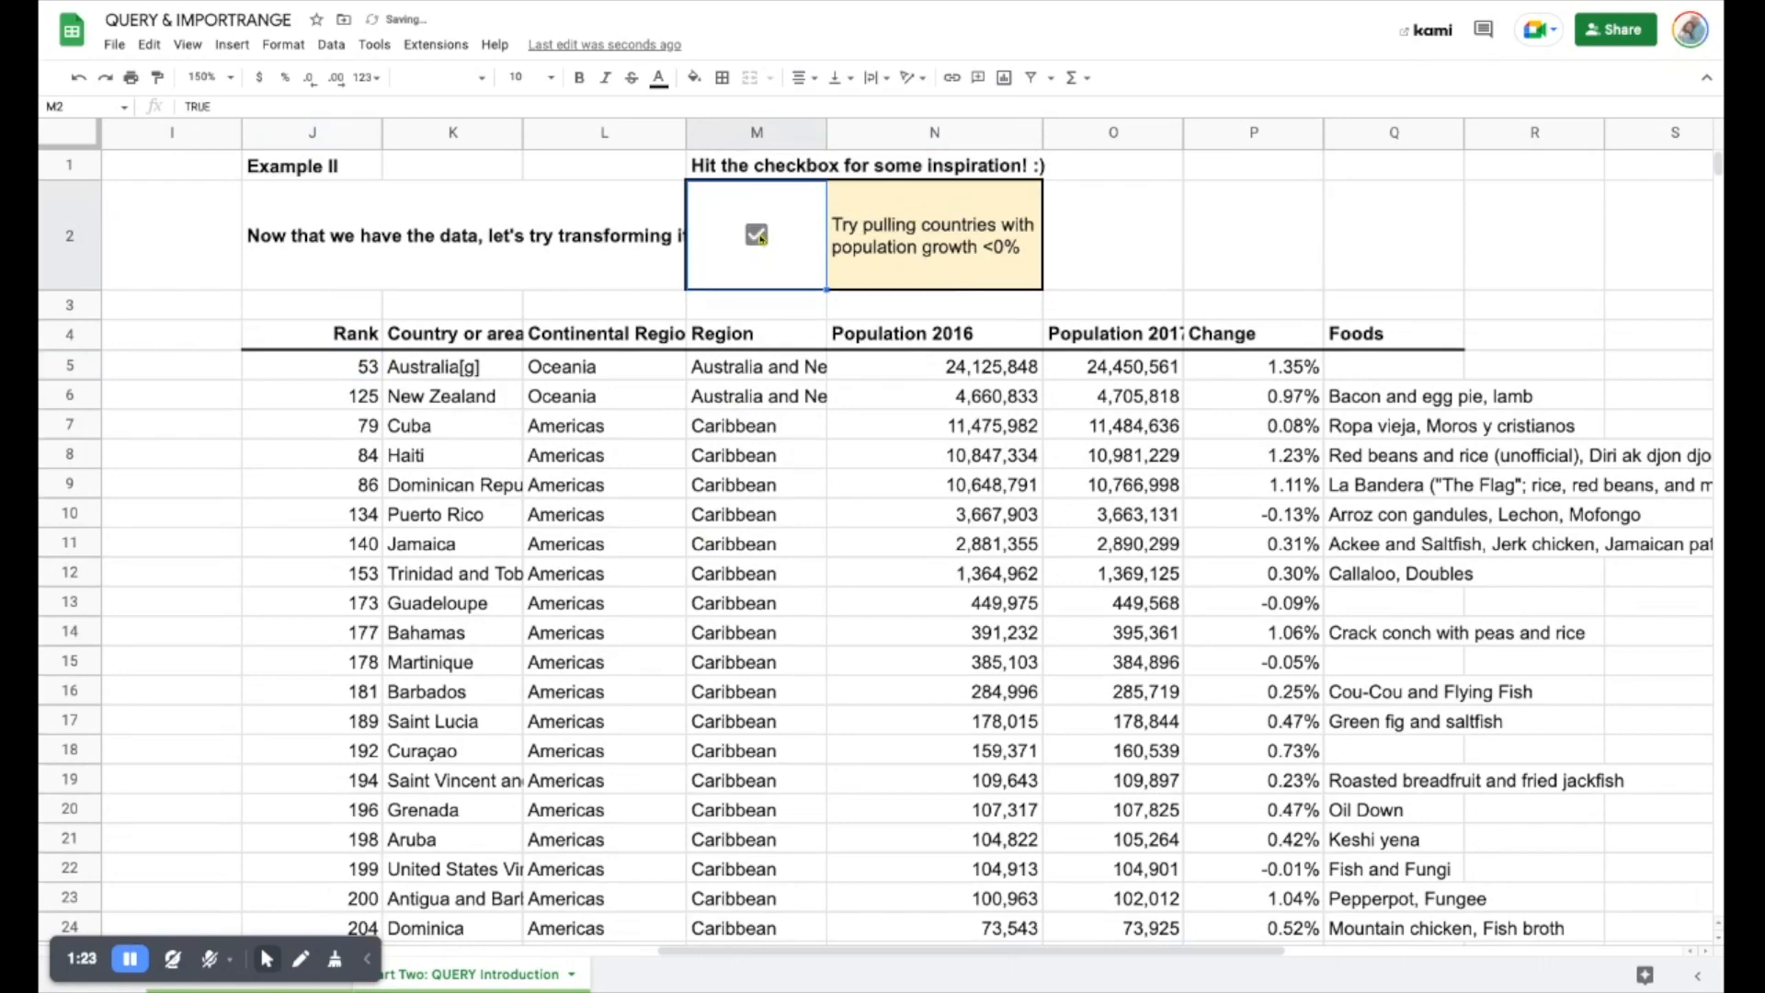
left_click(756, 235)
left_click(756, 235)
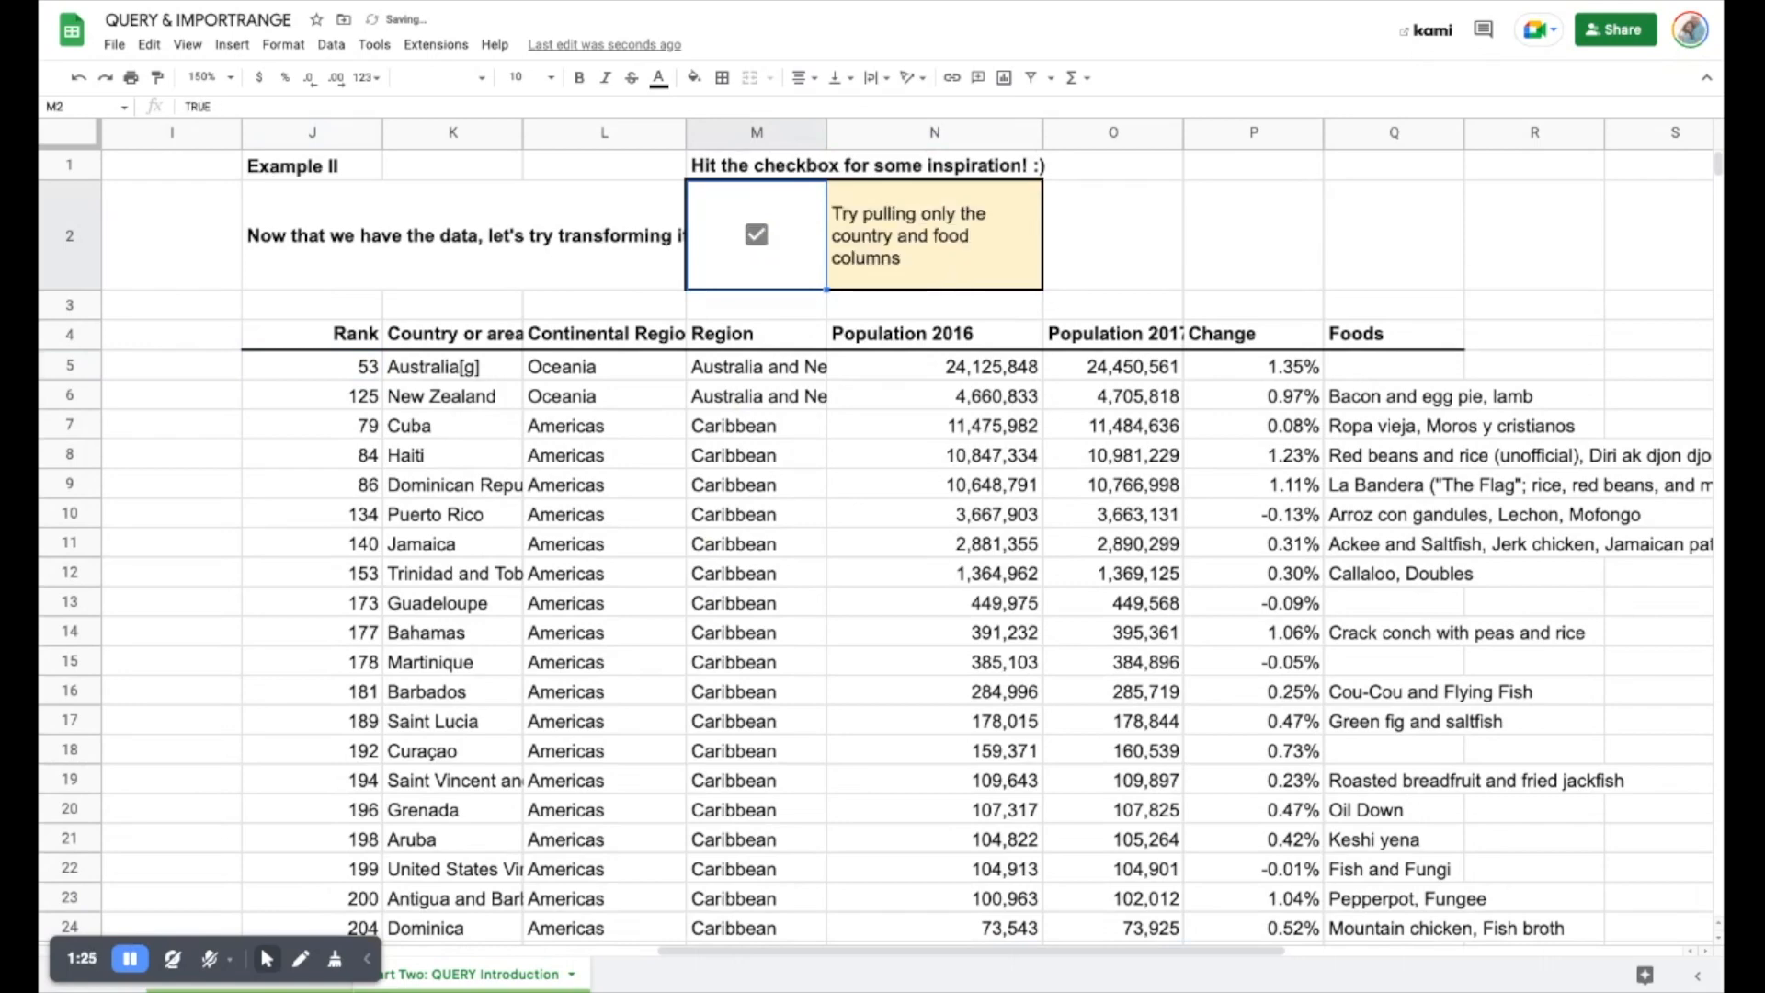
left_click(756, 236)
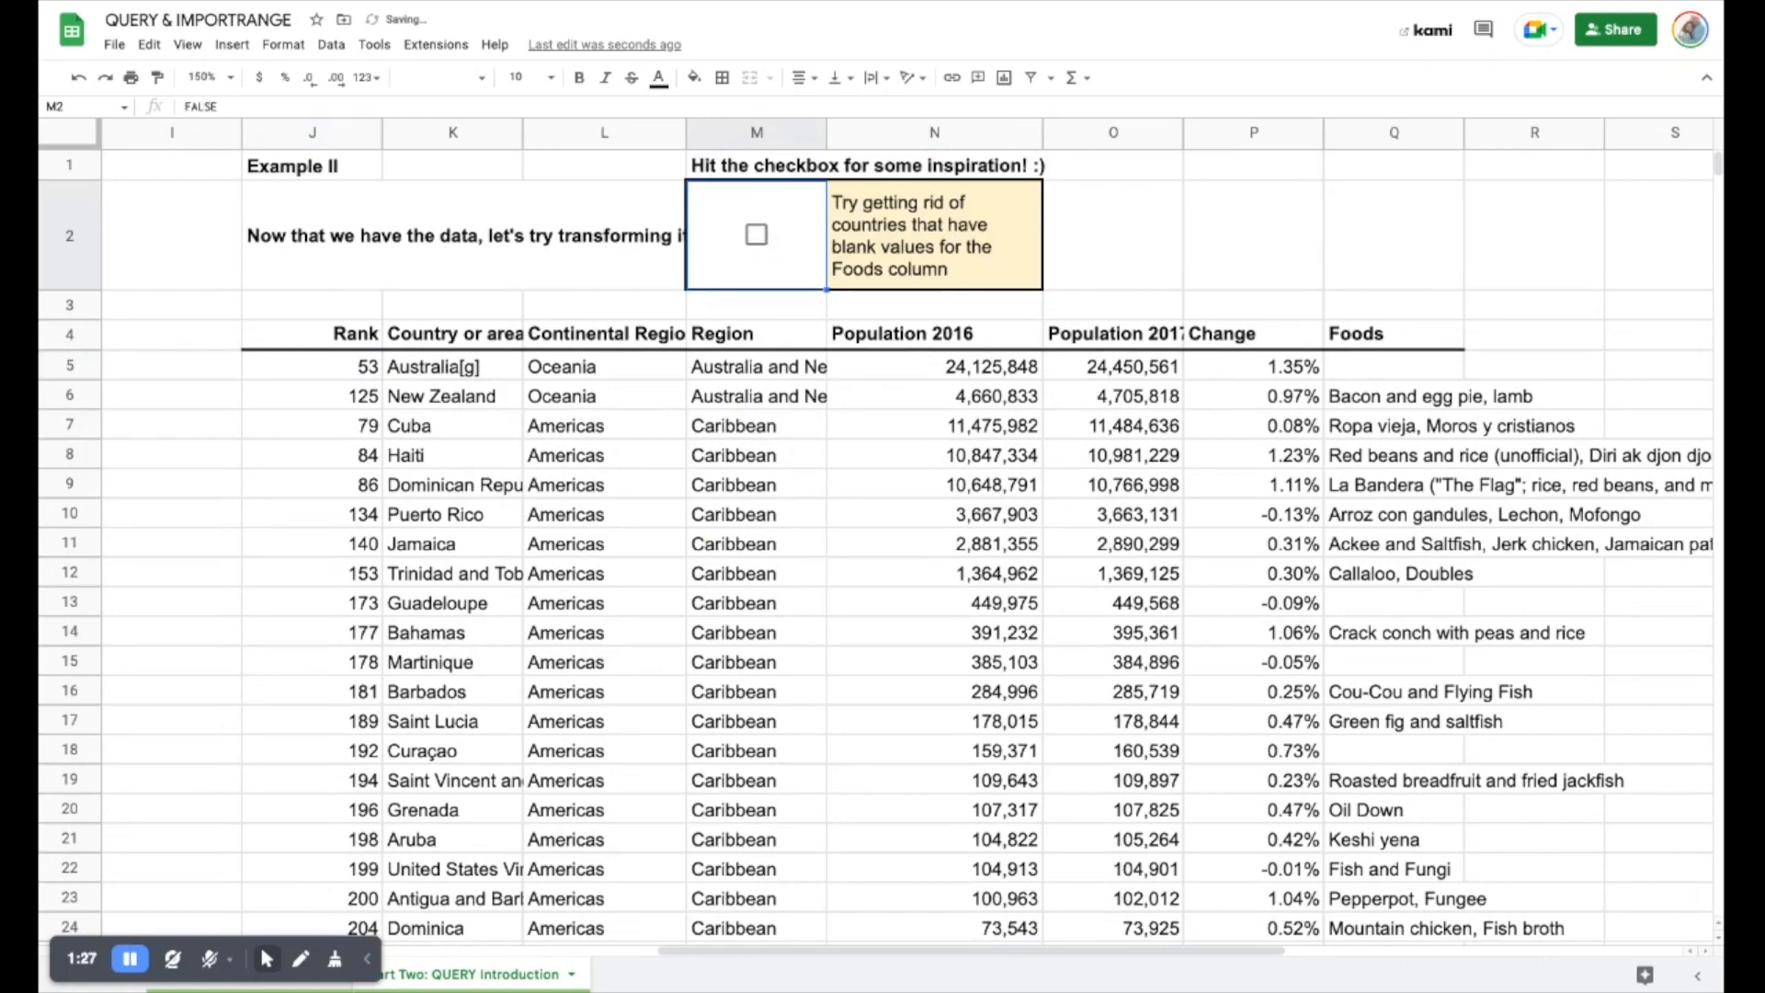
Step: Change the J4 query text to "SELECT * Where H is not null" to exclude rows with blank Foods values
left_click(319, 334)
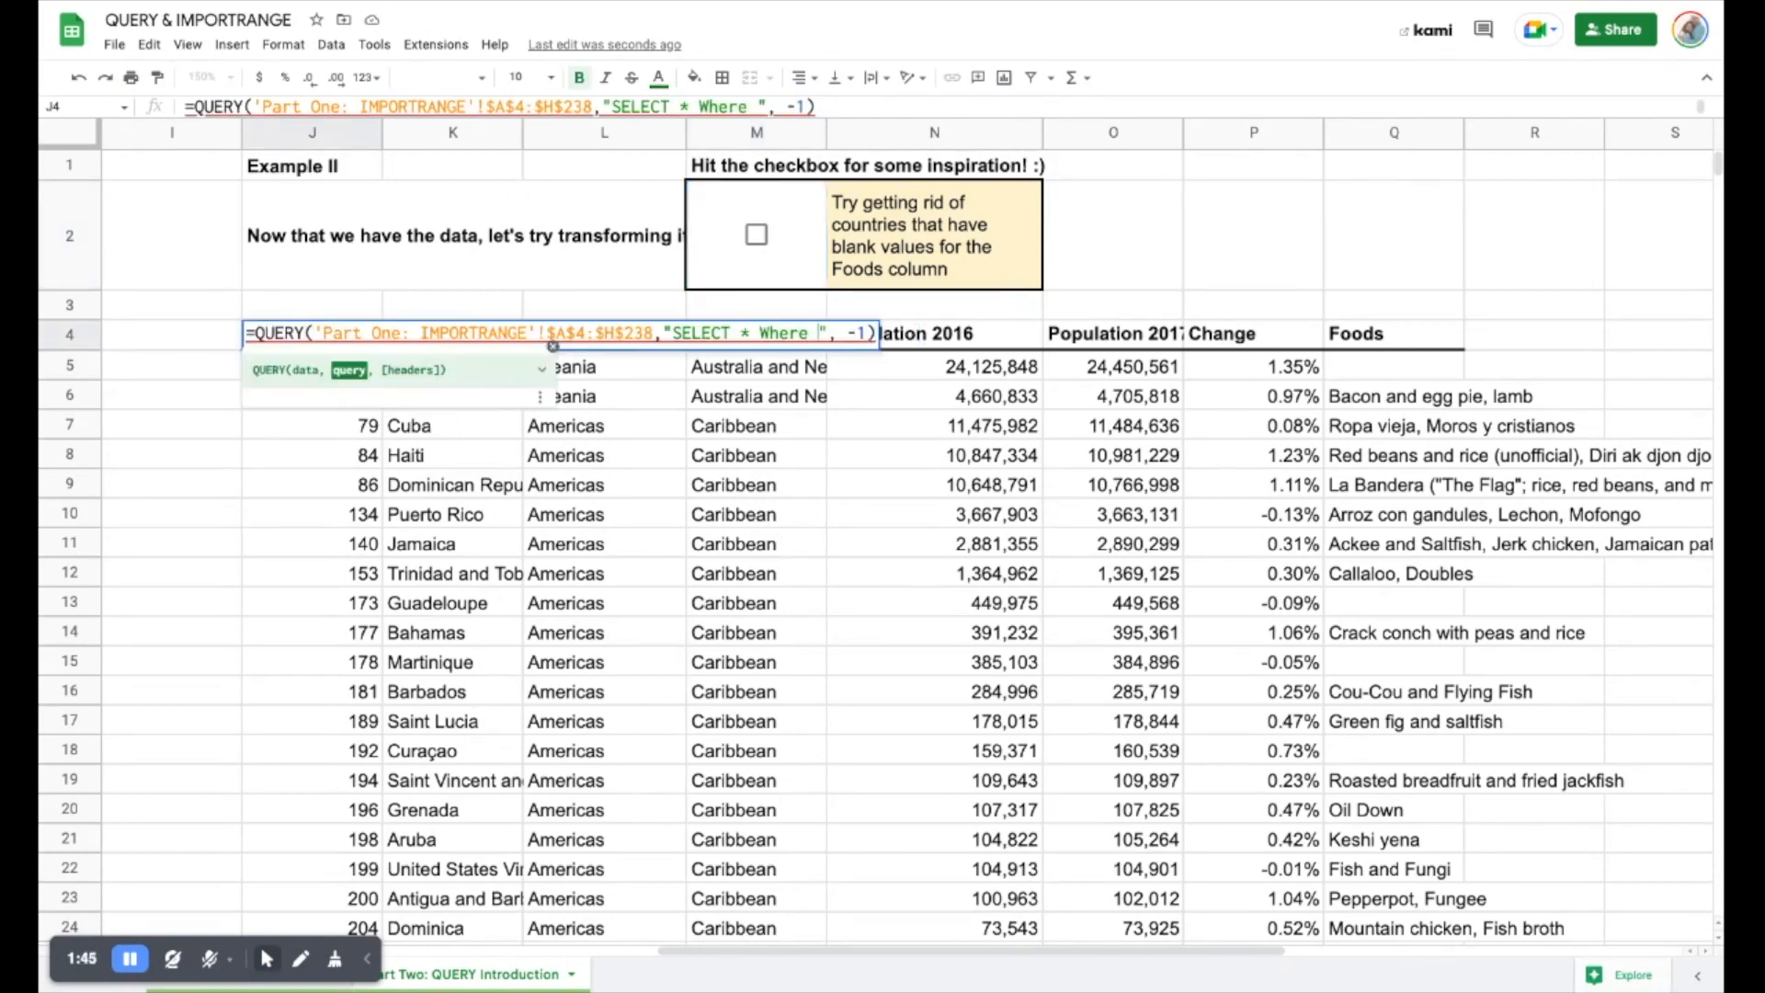
type("H is not nu")
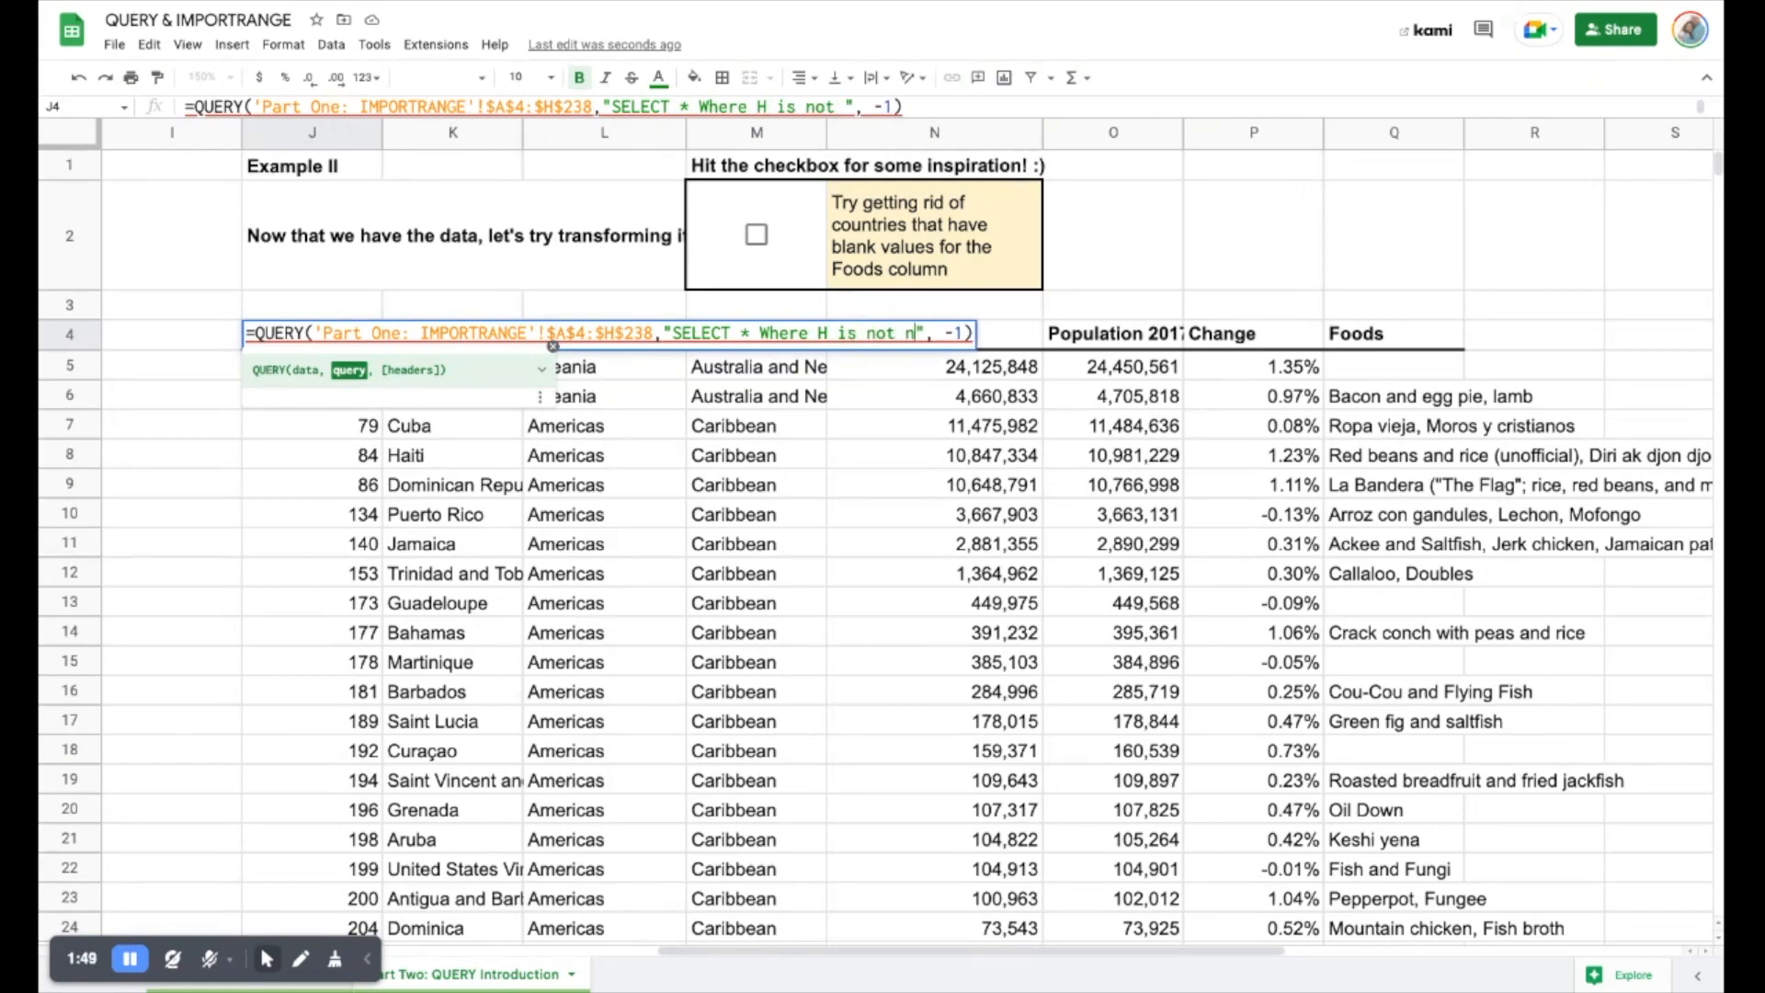
type("ll")
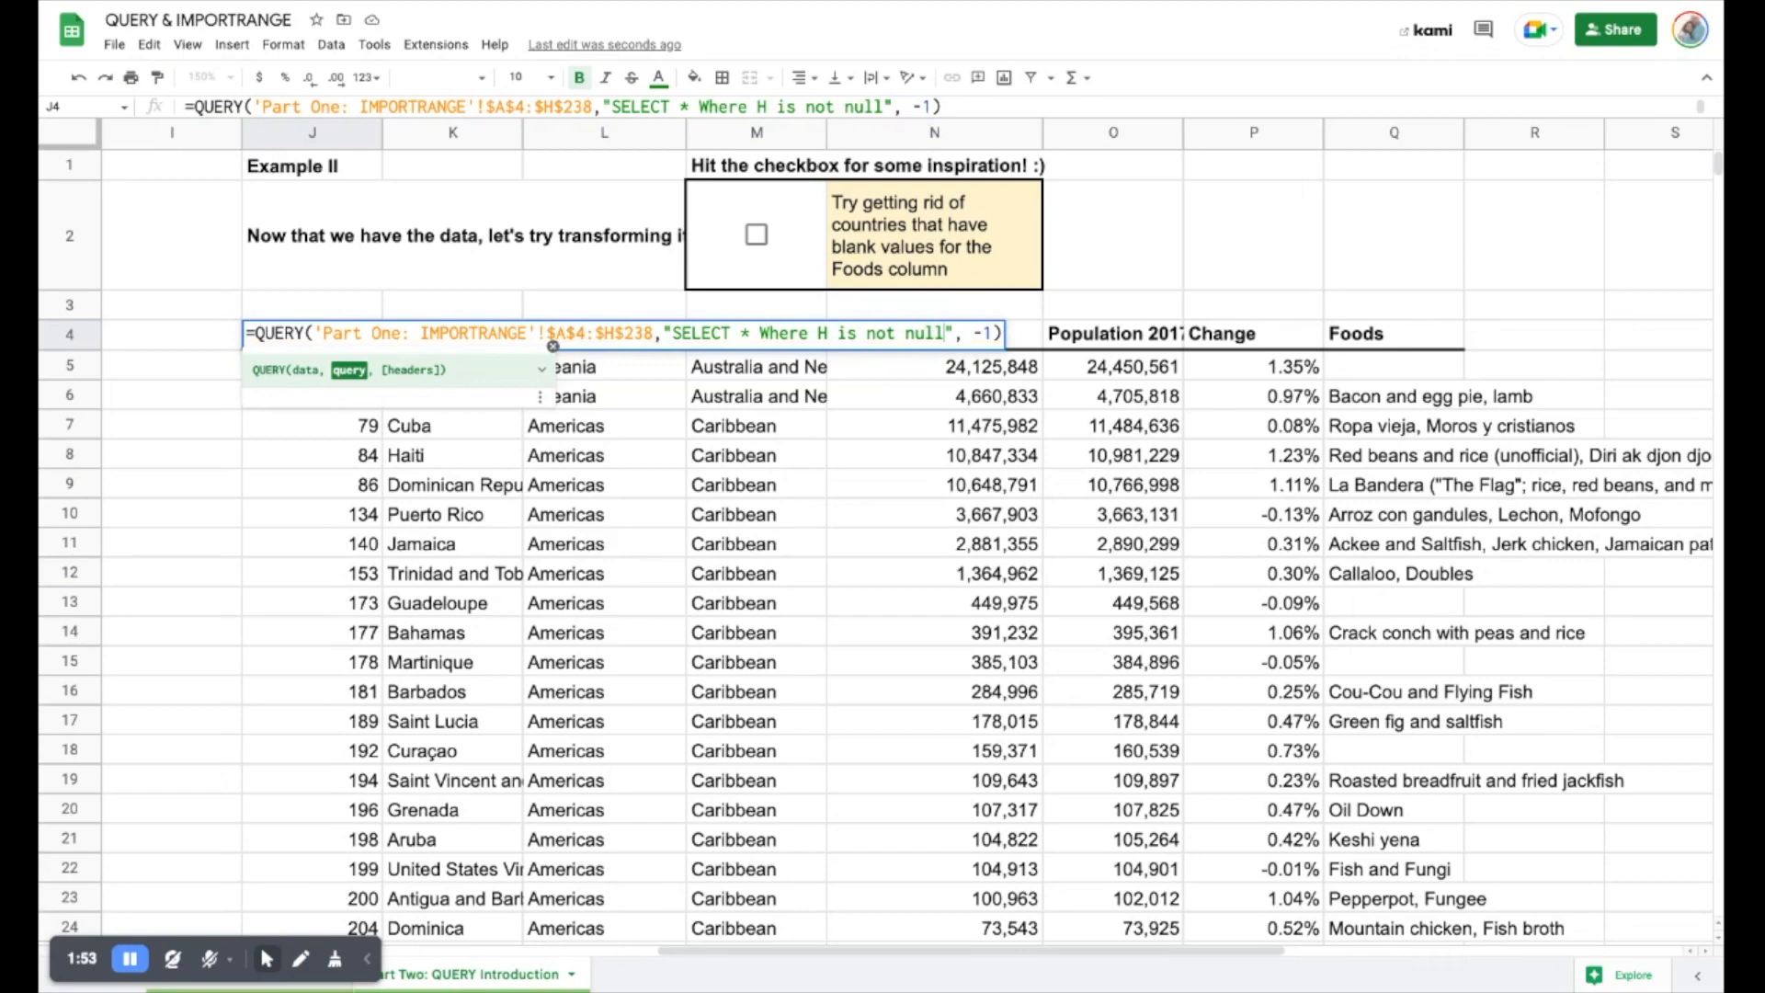
key("Return")
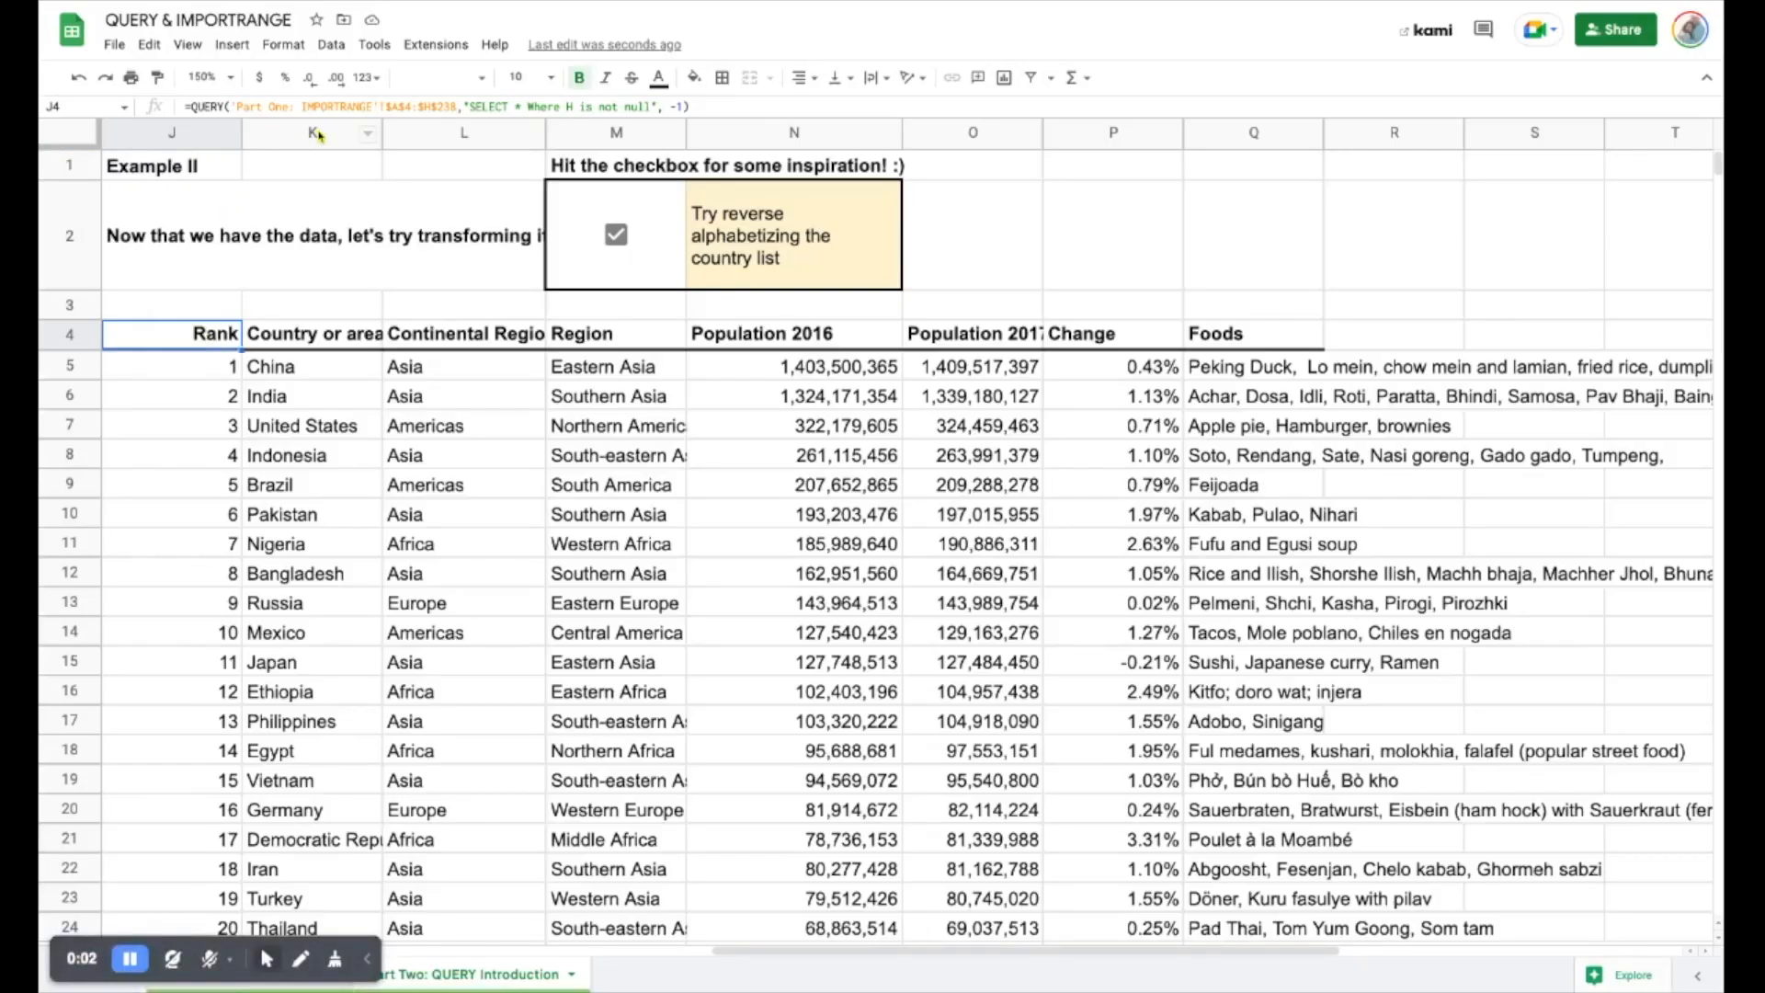
Step: Replace the Where clause in the J4 query with "order by B DESC" to reverse-alphabetize the country list
double_click(199, 336)
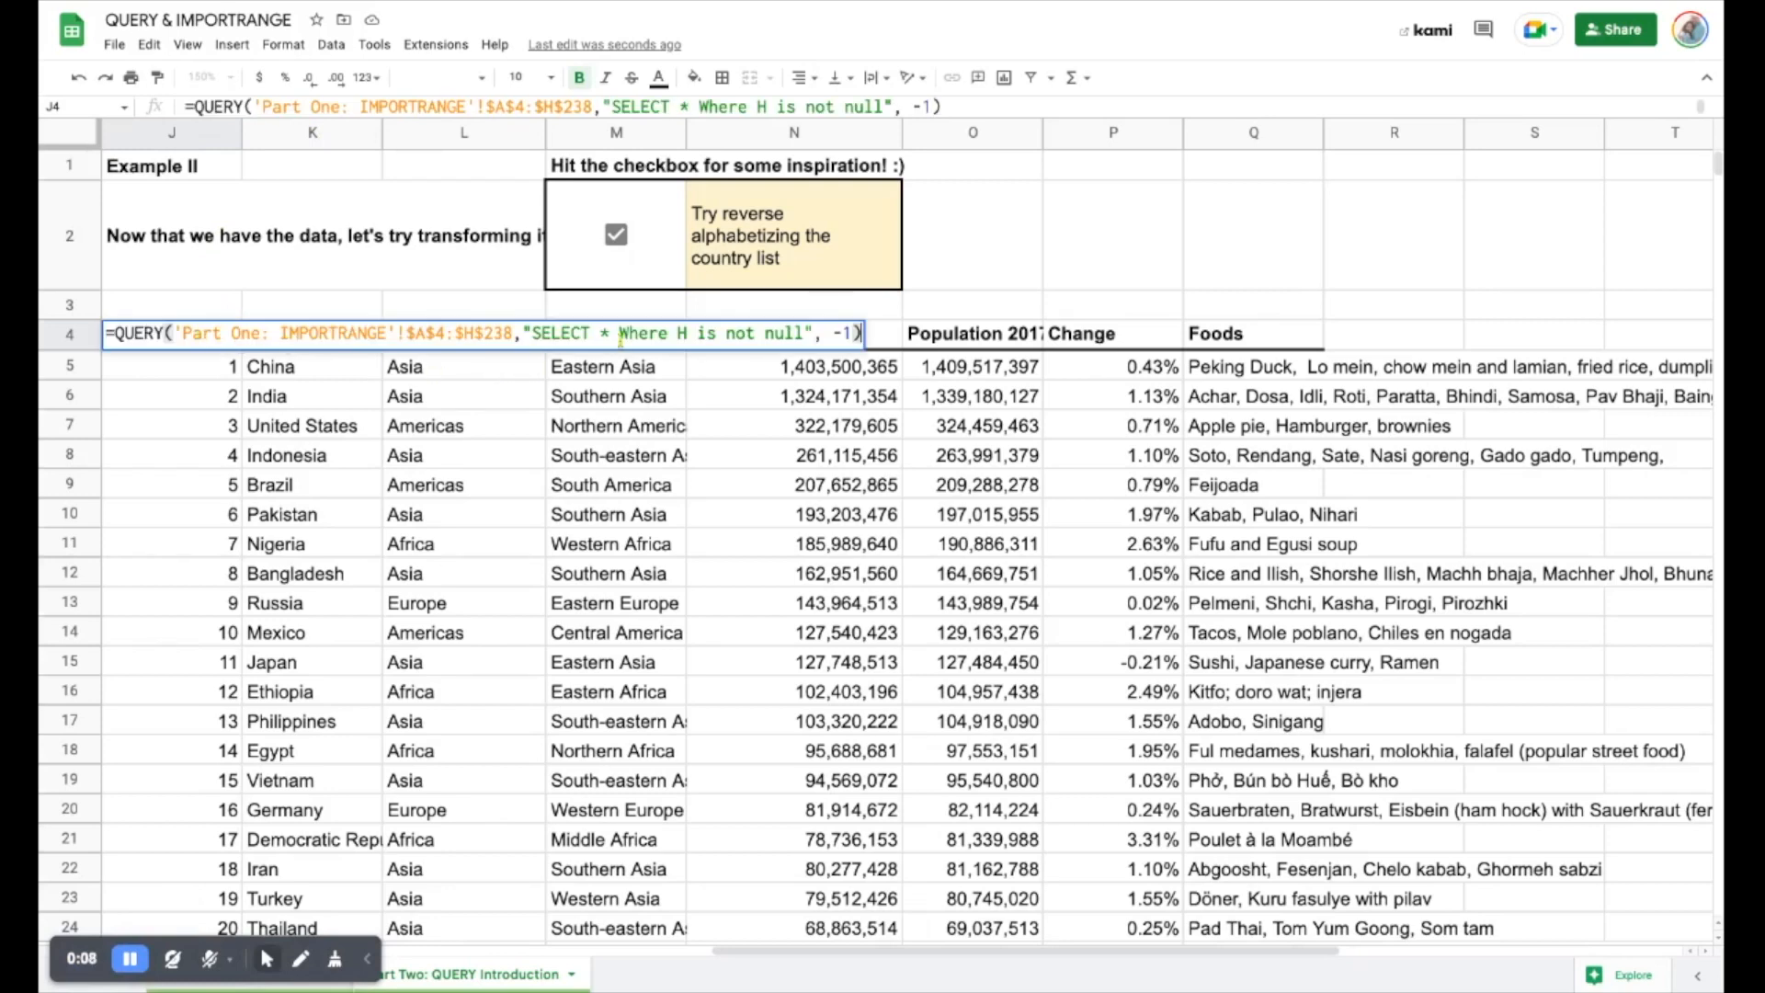
left_click_drag(618, 332, 806, 333)
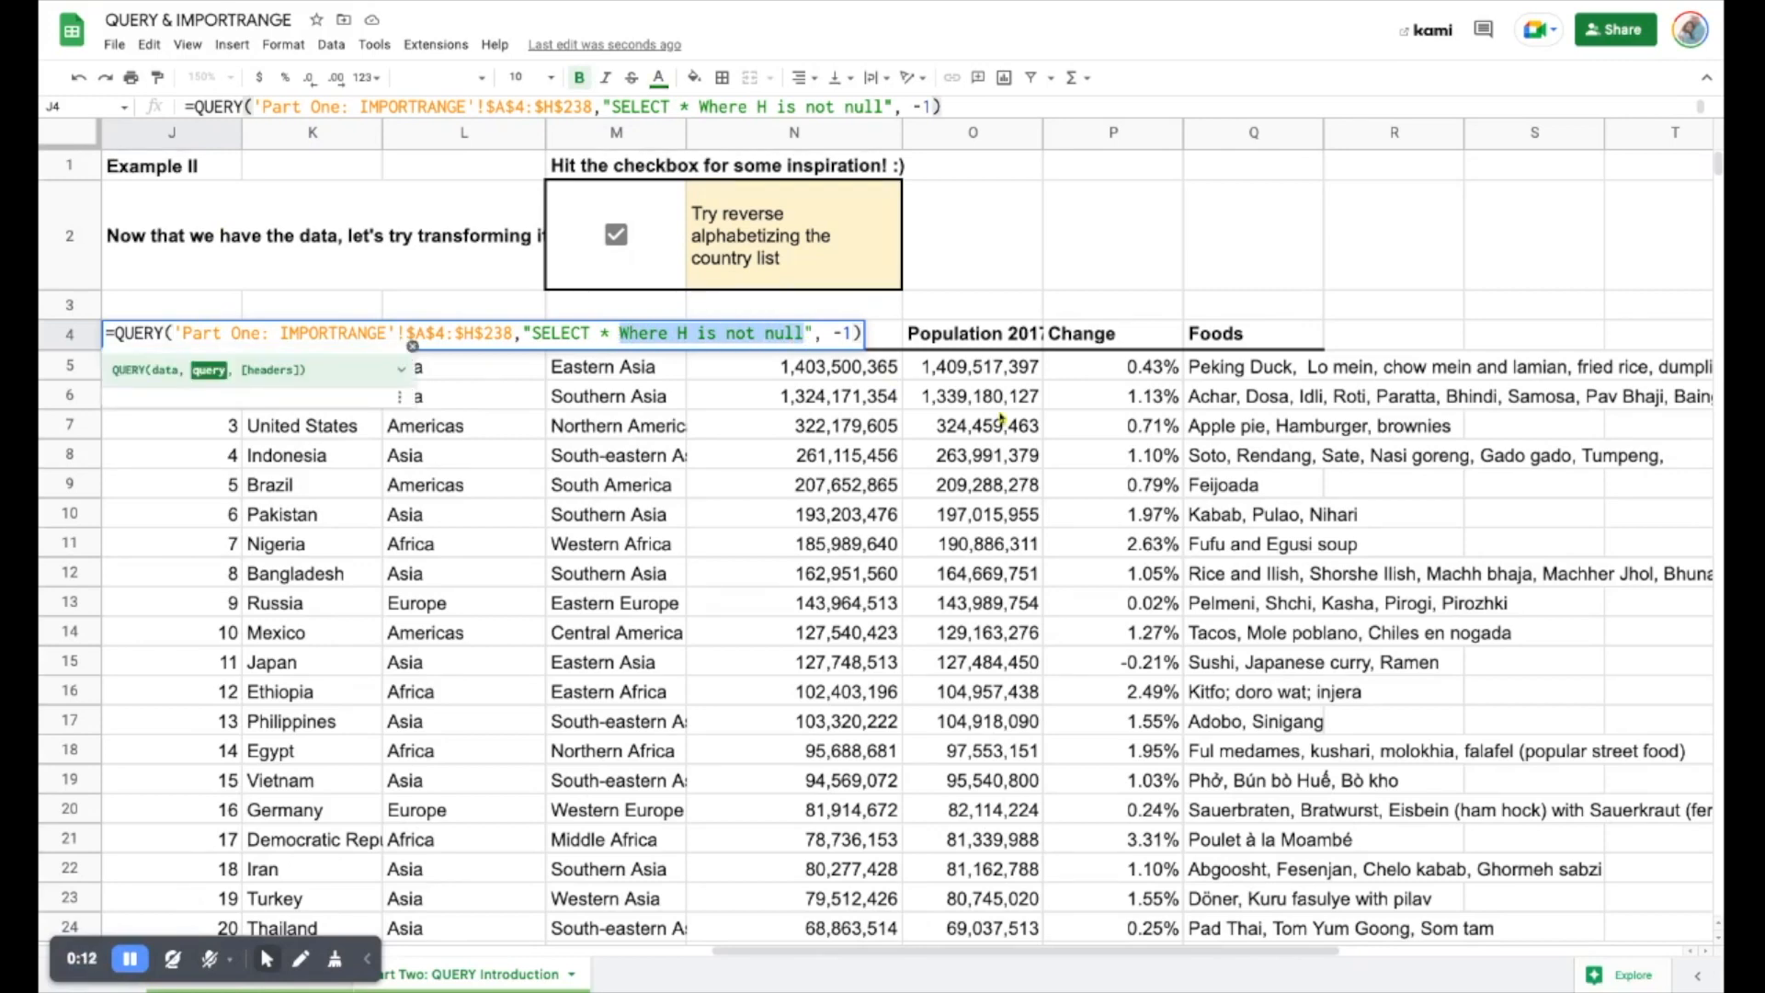
type("order ")
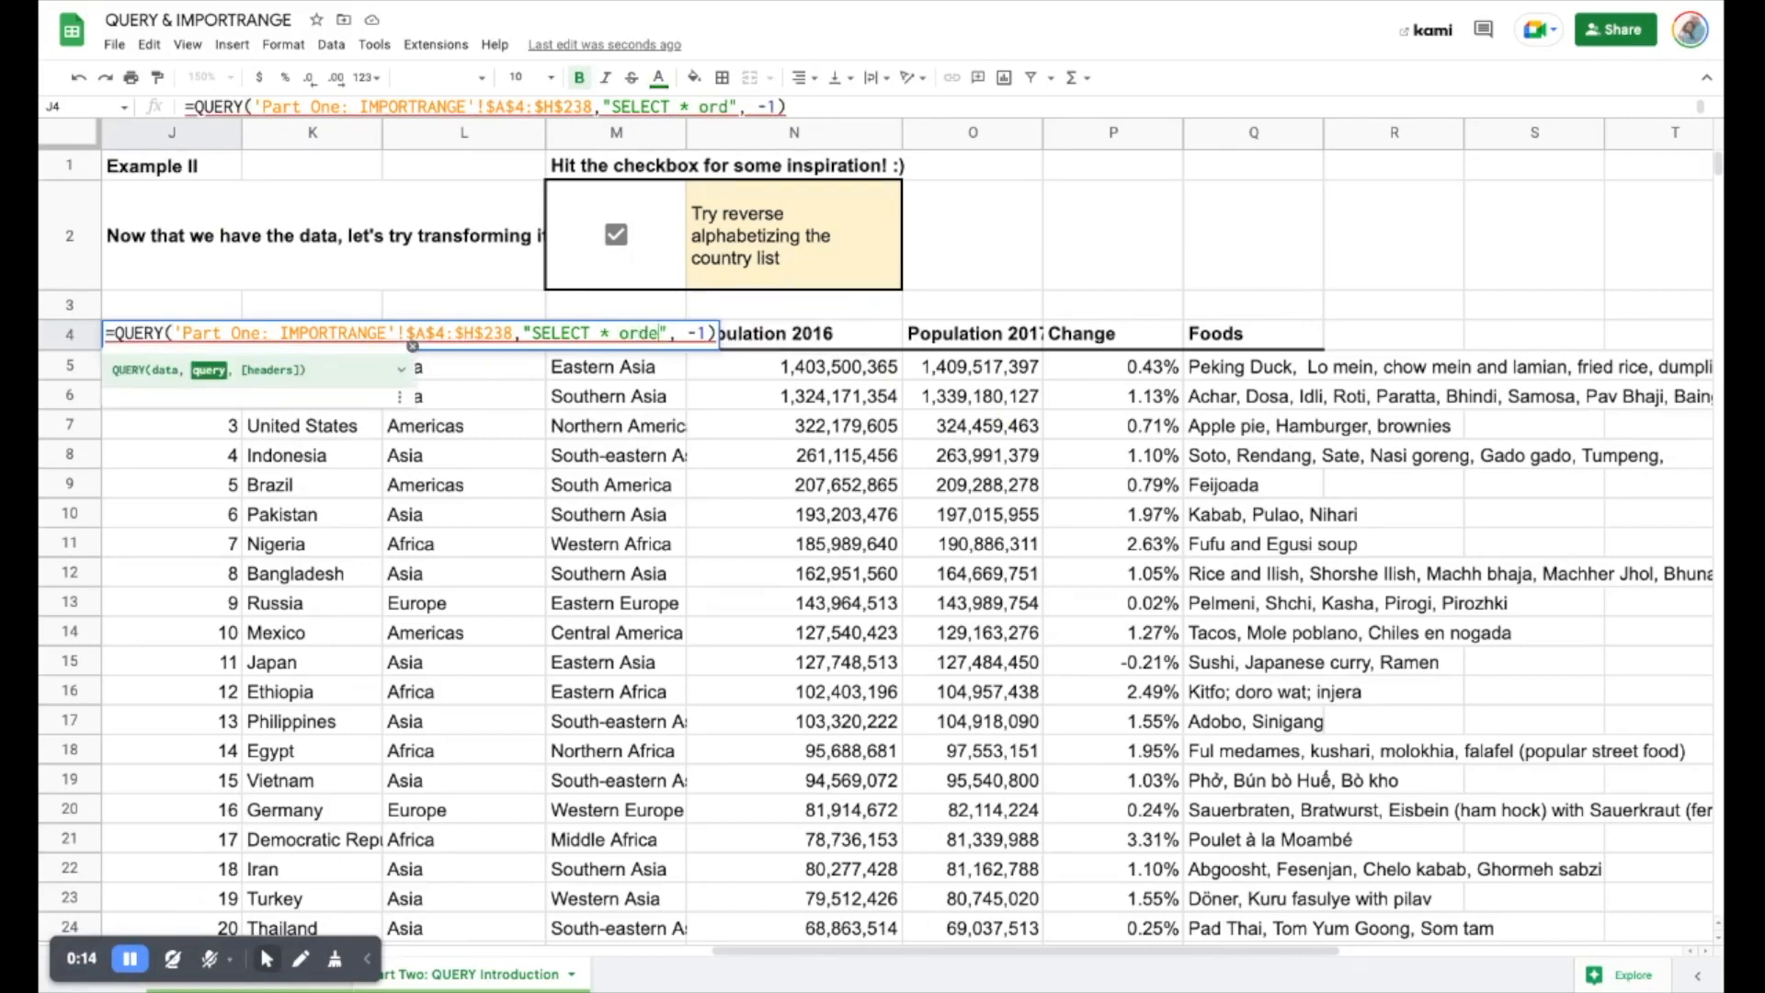
type("by B")
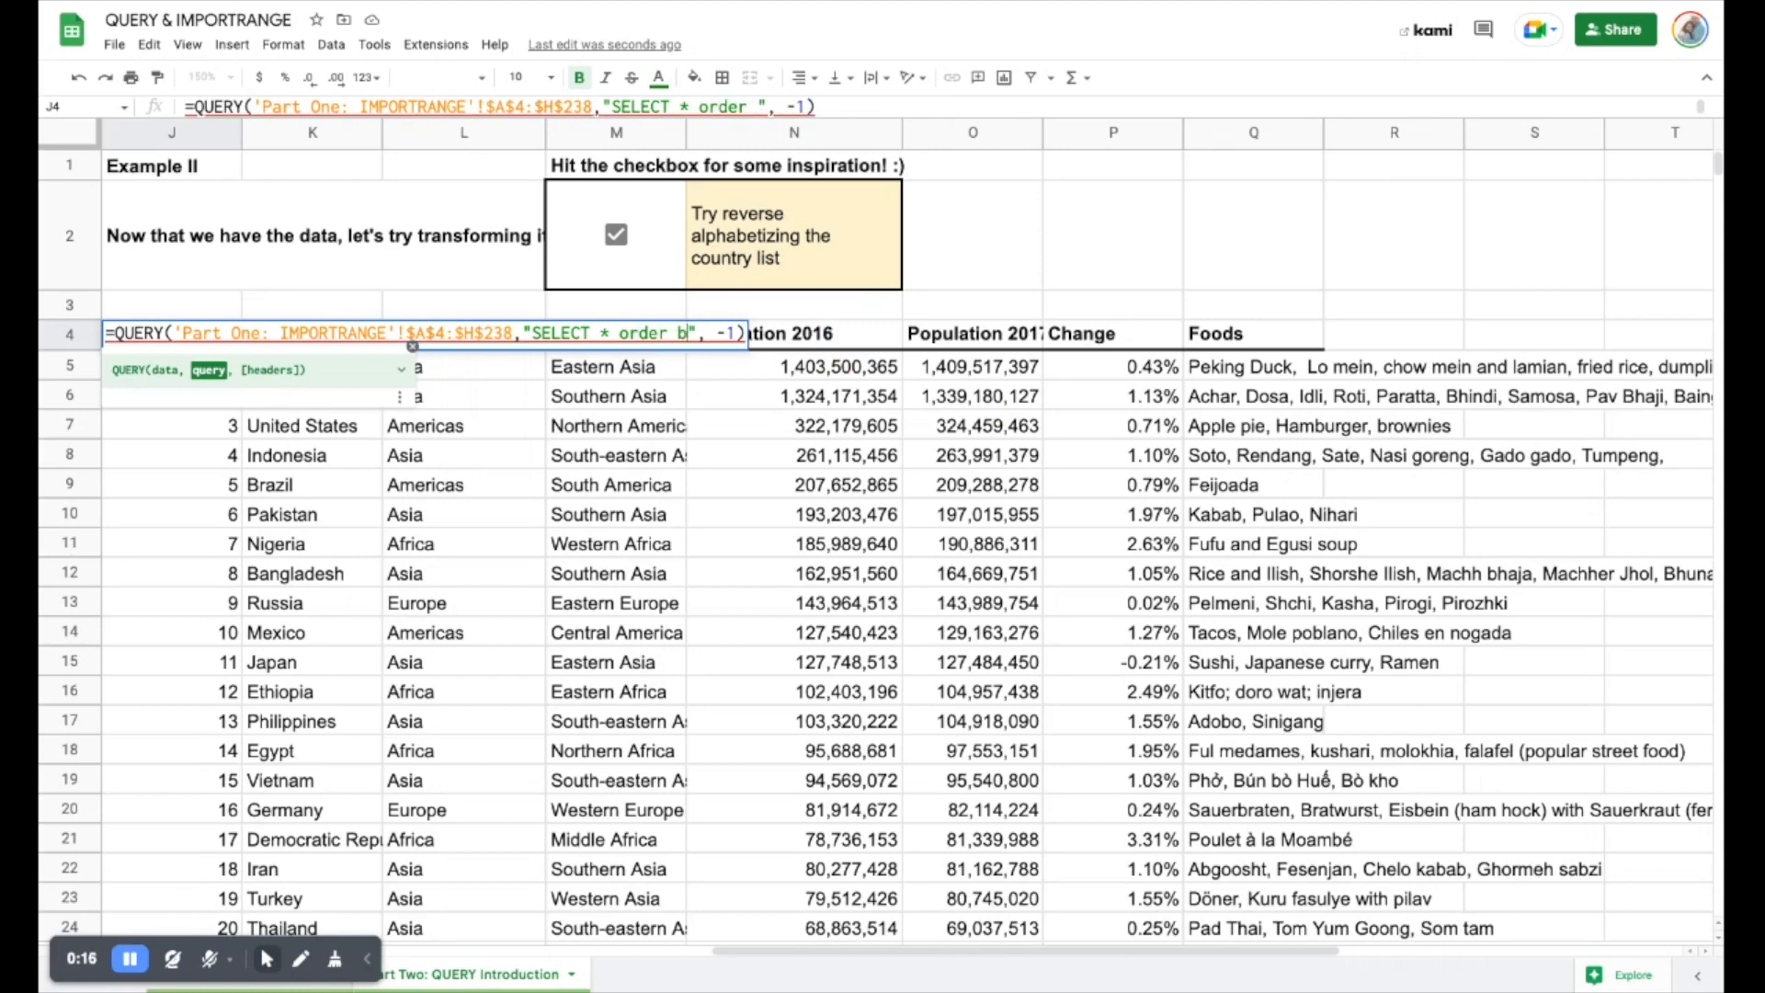
type(" DESC")
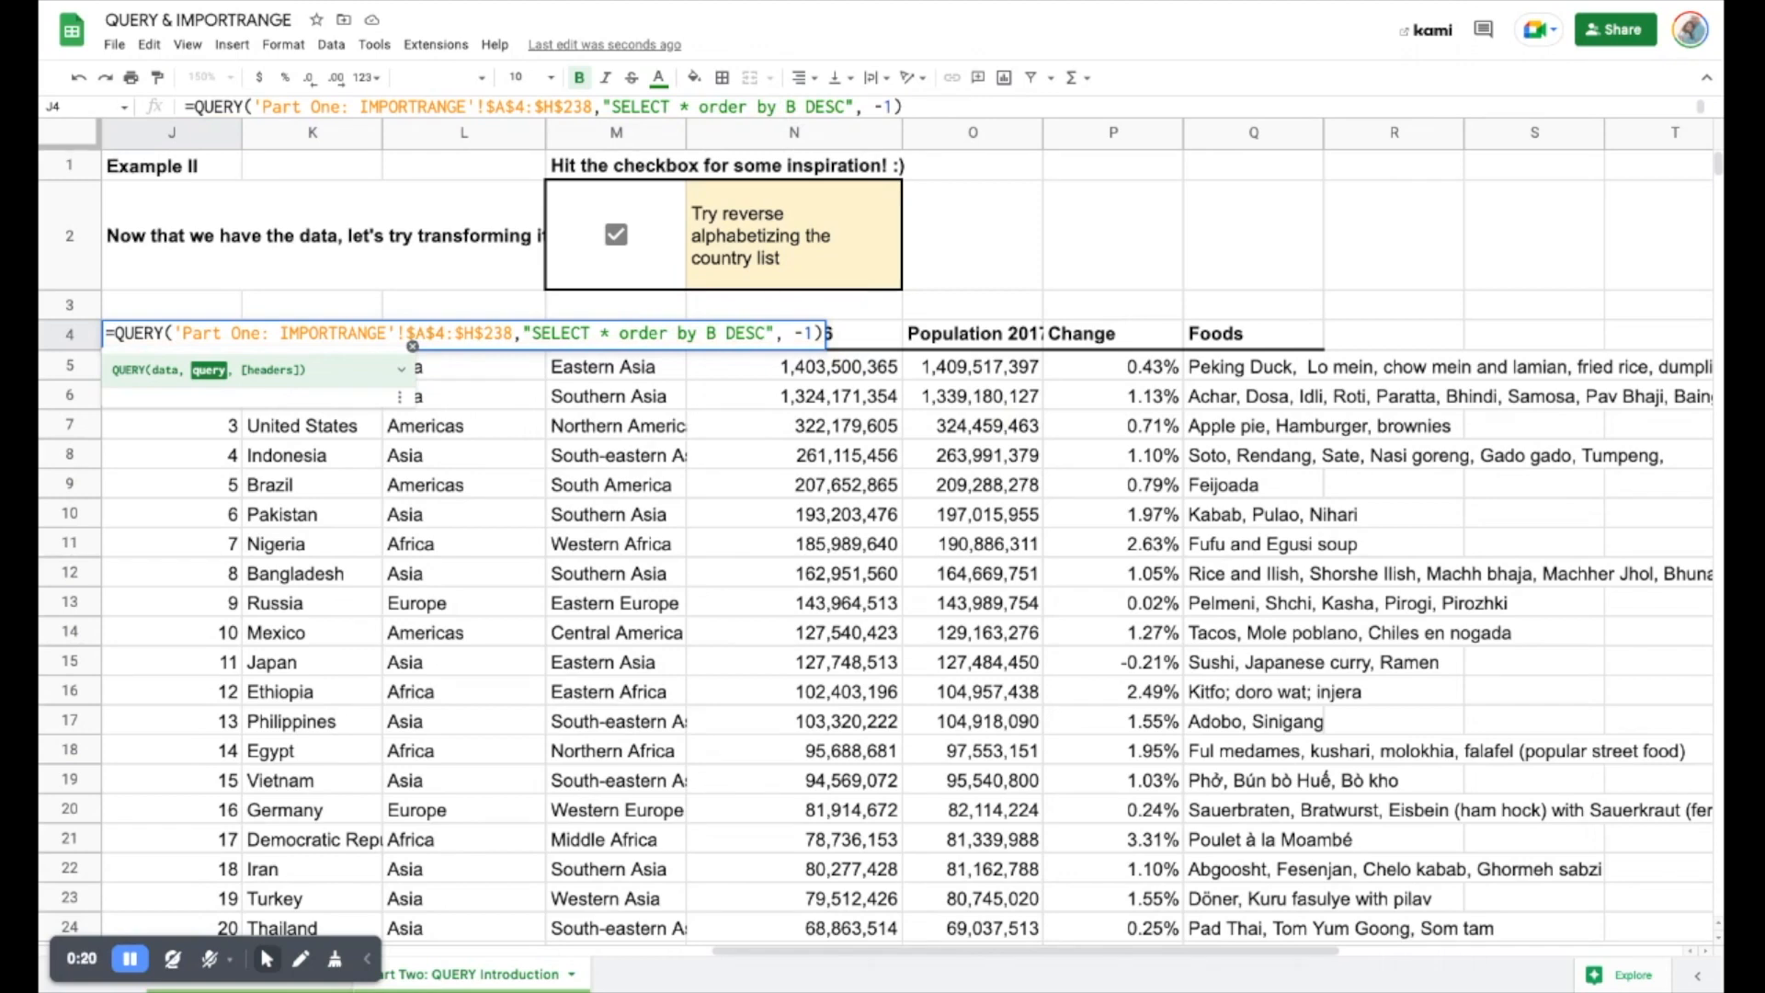
key("Return")
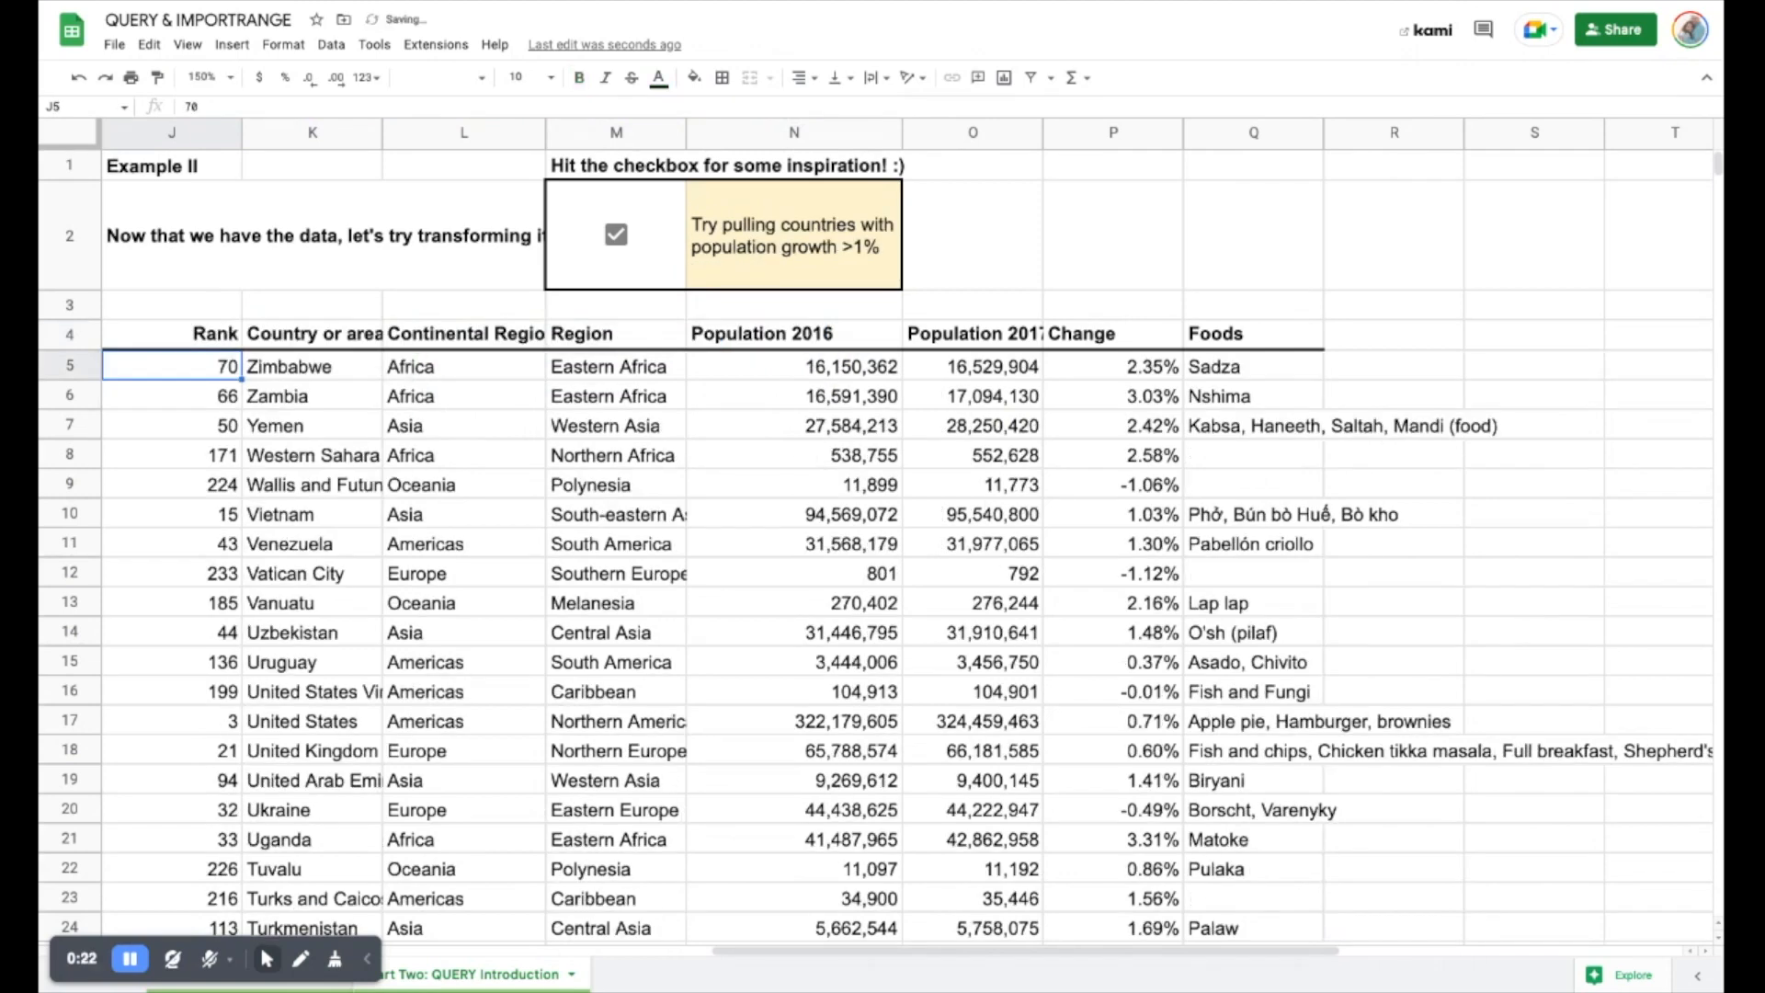